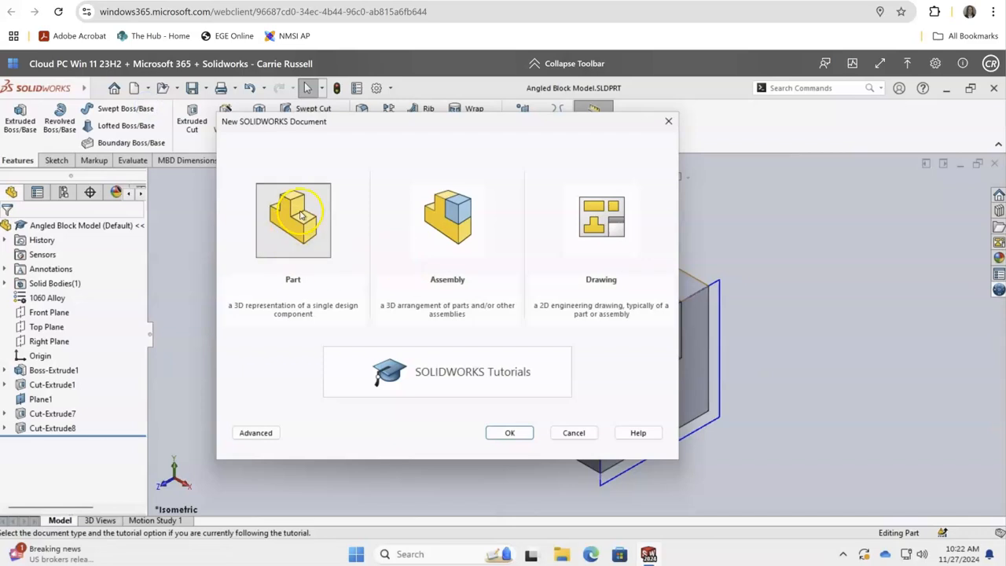
Create a new part document and set its units to IPS (inch, pound, second)
click(520, 433)
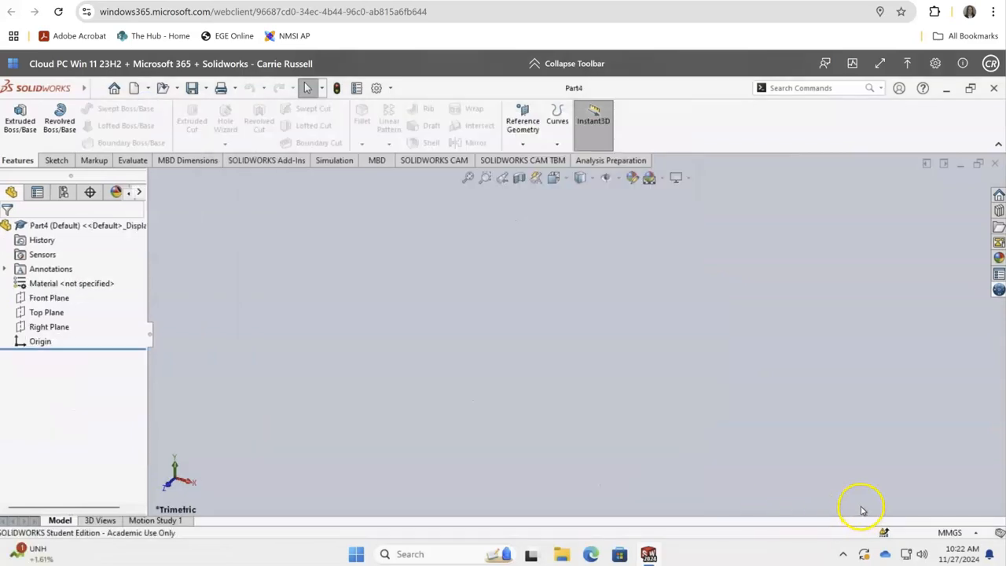
click(950, 533)
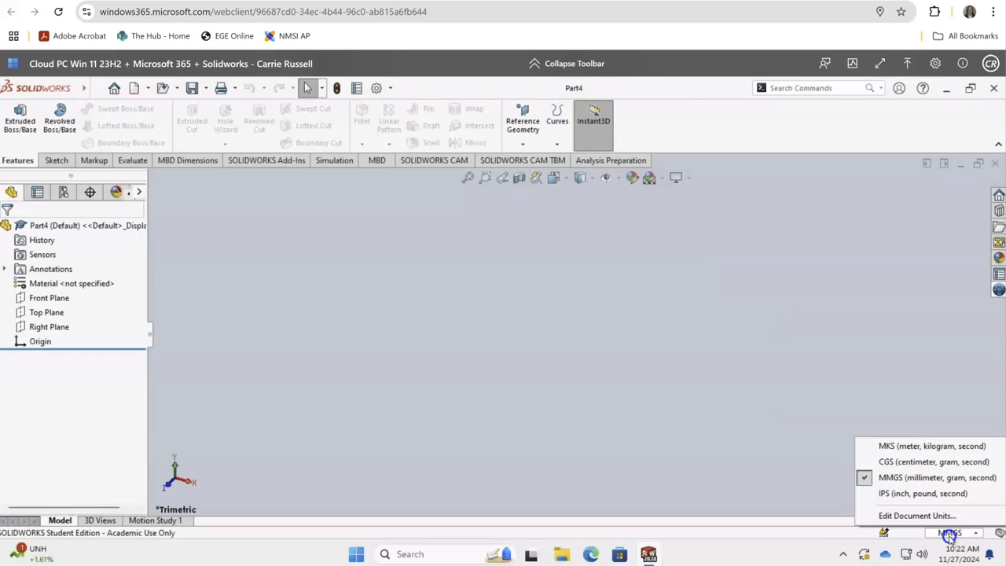
click(904, 495)
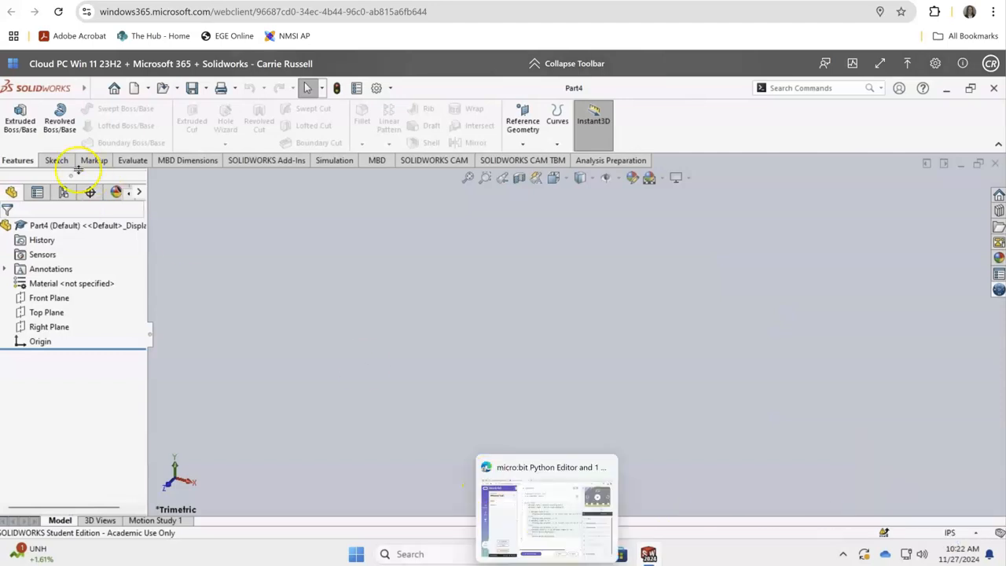
Start a sketch on the Front Plane and draw a corner rectangle from the origin, about 2.9 in wide and 2 in high
click(53, 161)
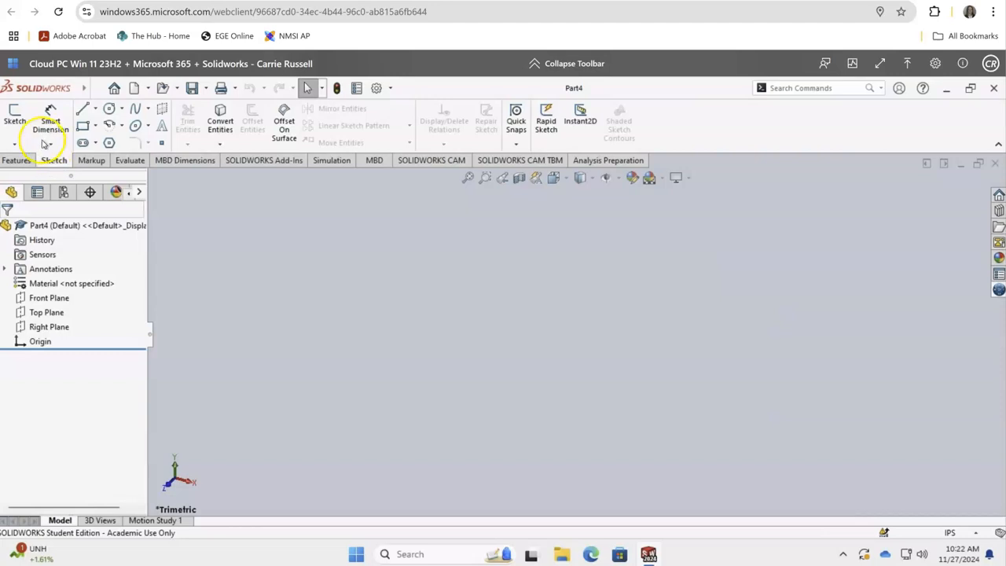
click(14, 116)
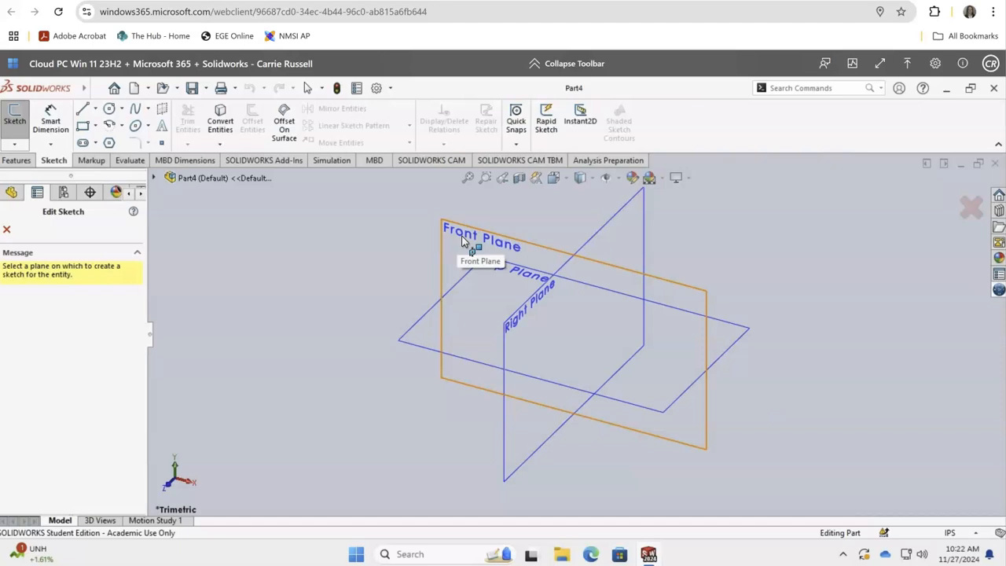
click(458, 261)
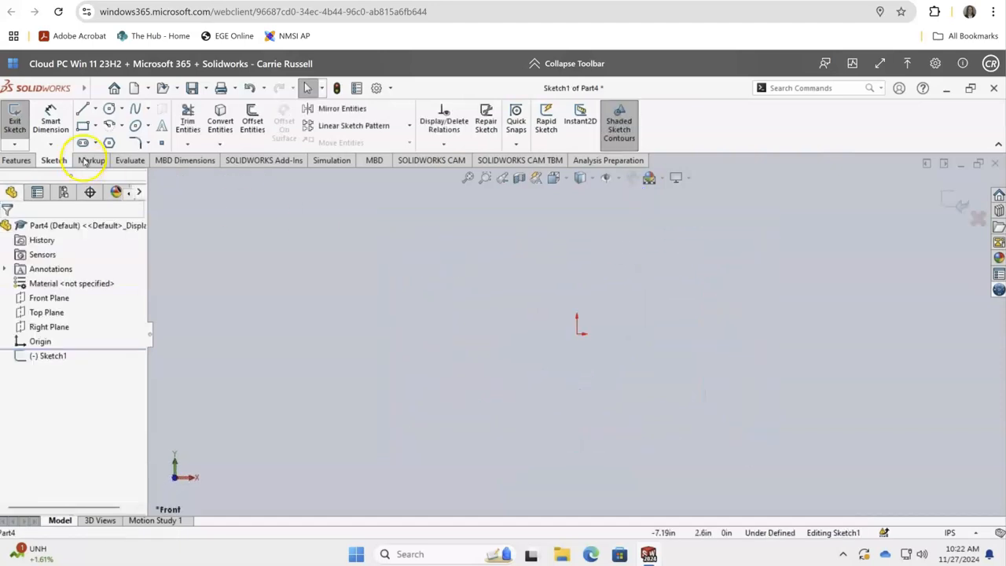
click(83, 128)
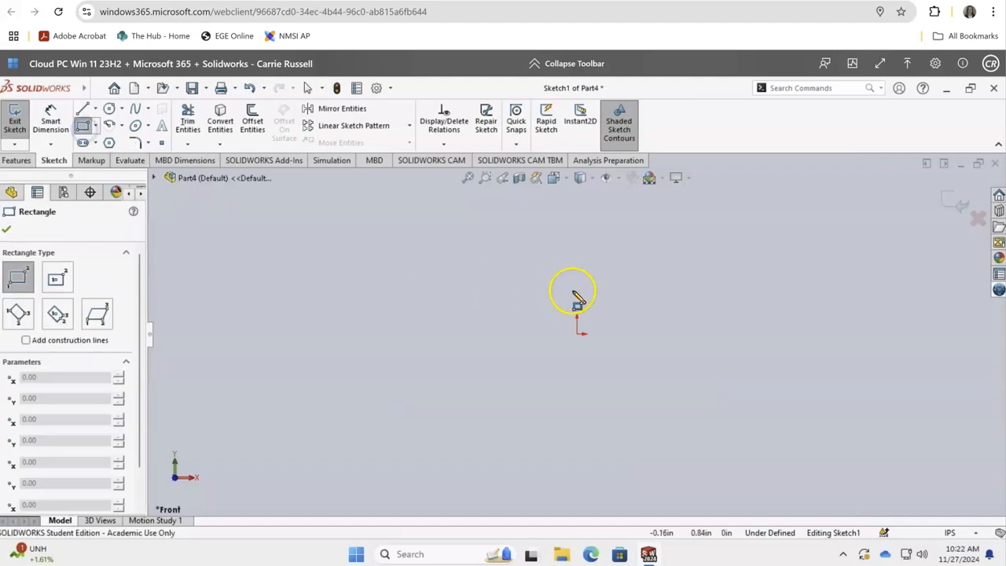
drag(577, 335, 722, 235)
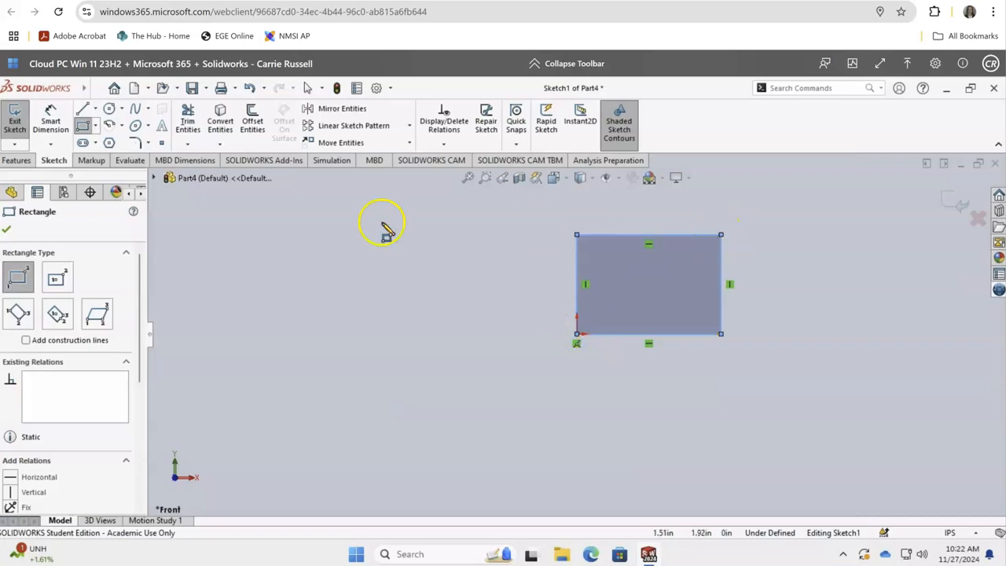
Dimension the rectangle to 2 in high and 3 in wide
click(50, 118)
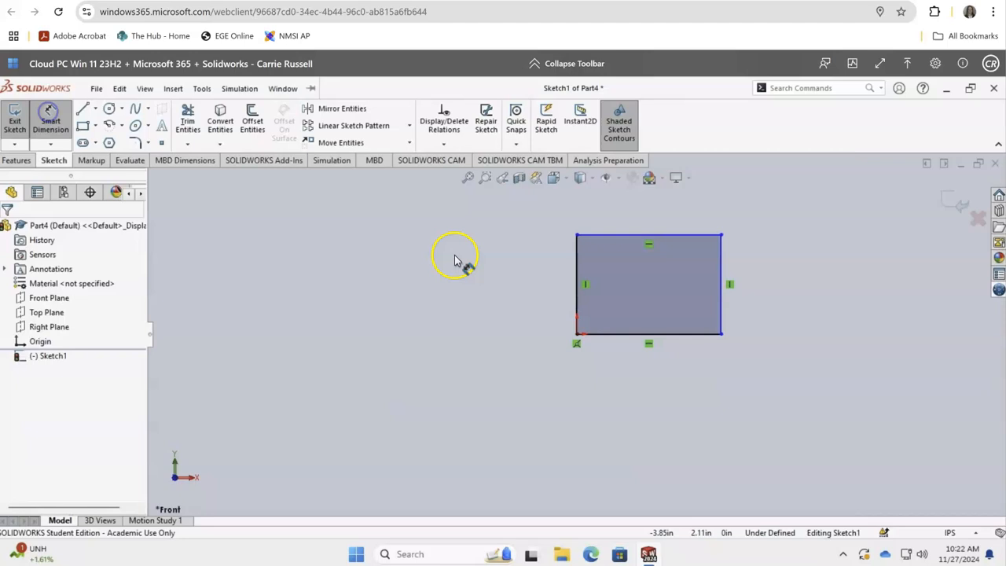
click(577, 274)
click(406, 303)
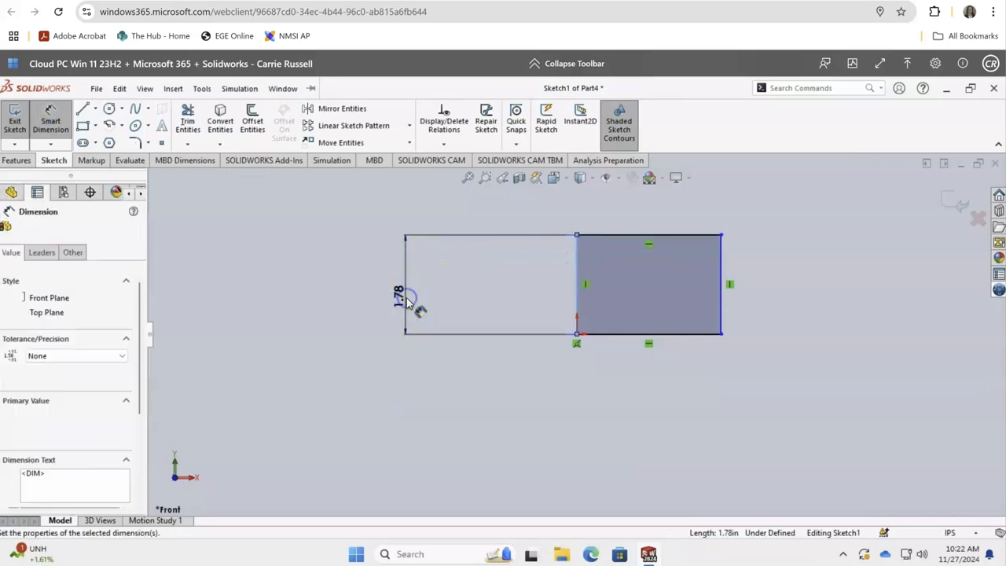
text(2)
key(Return)
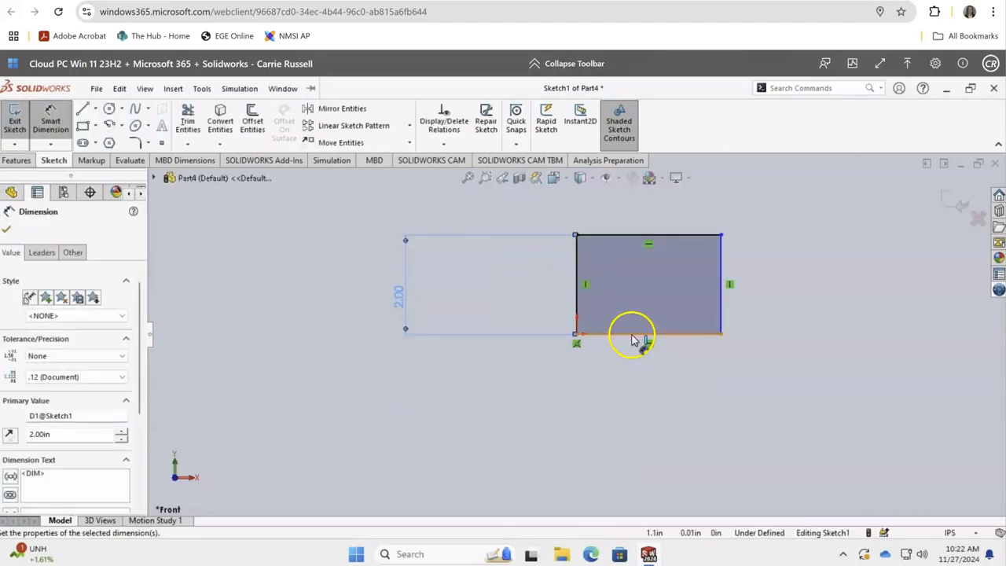
click(635, 334)
click(630, 426)
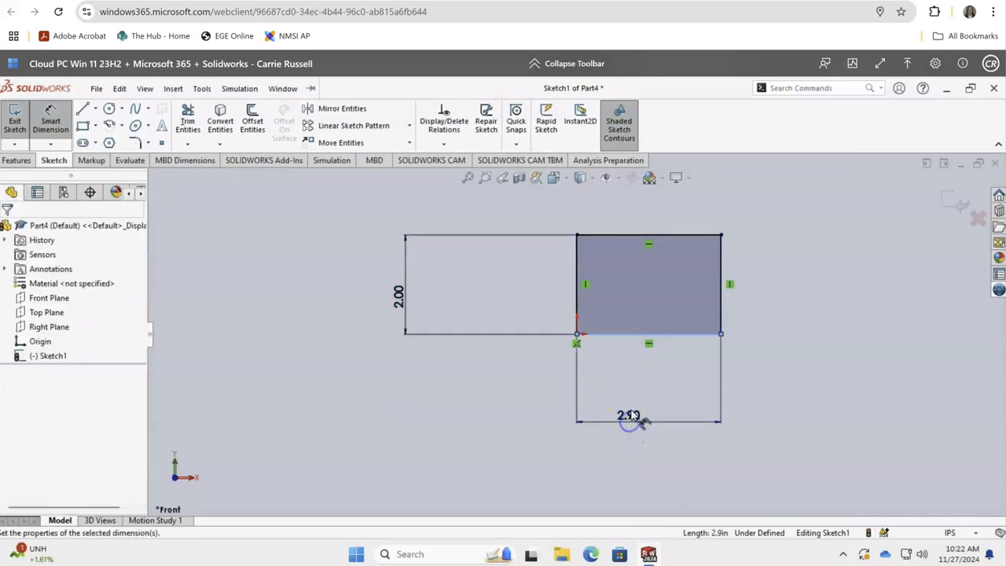
text(4)
key(Return)
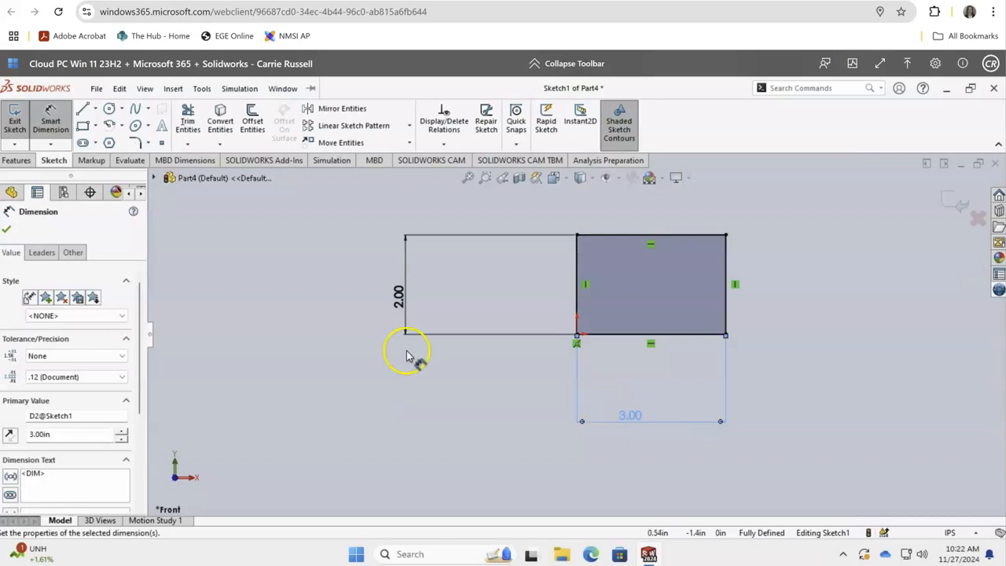
Extrude the rectangle as a blind boss with a depth of 2 in
click(22, 161)
click(20, 117)
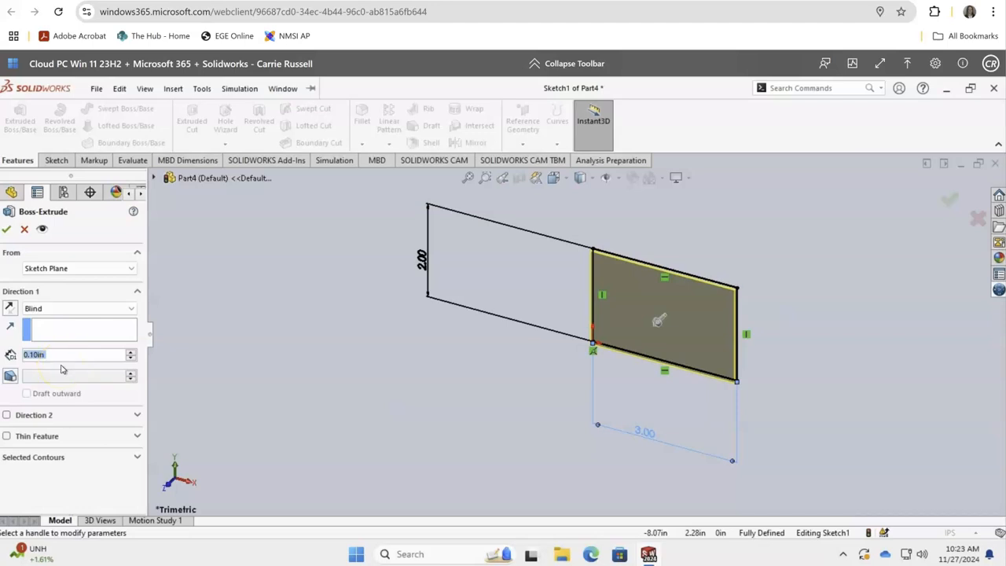
text(2)
key(Return)
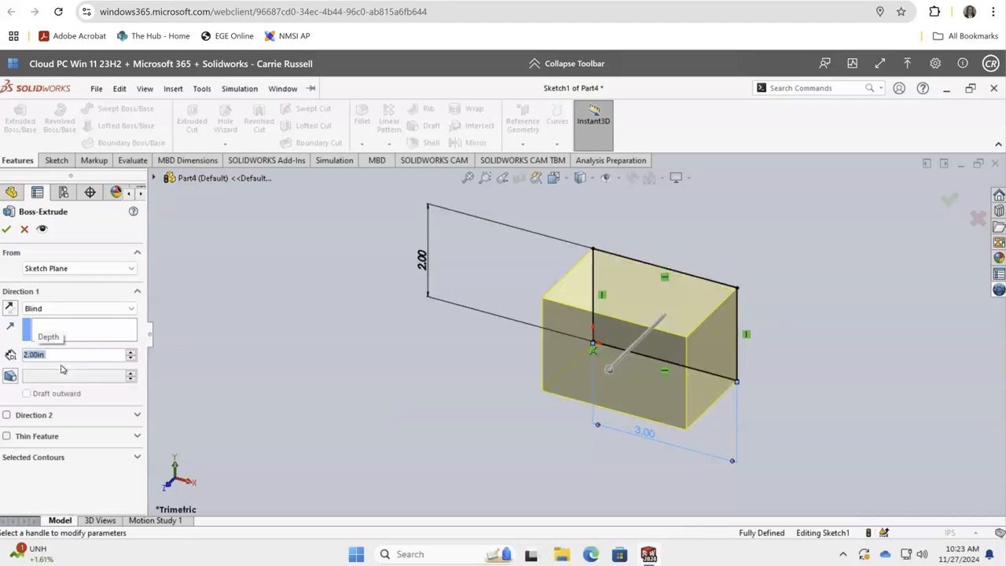
click(6, 230)
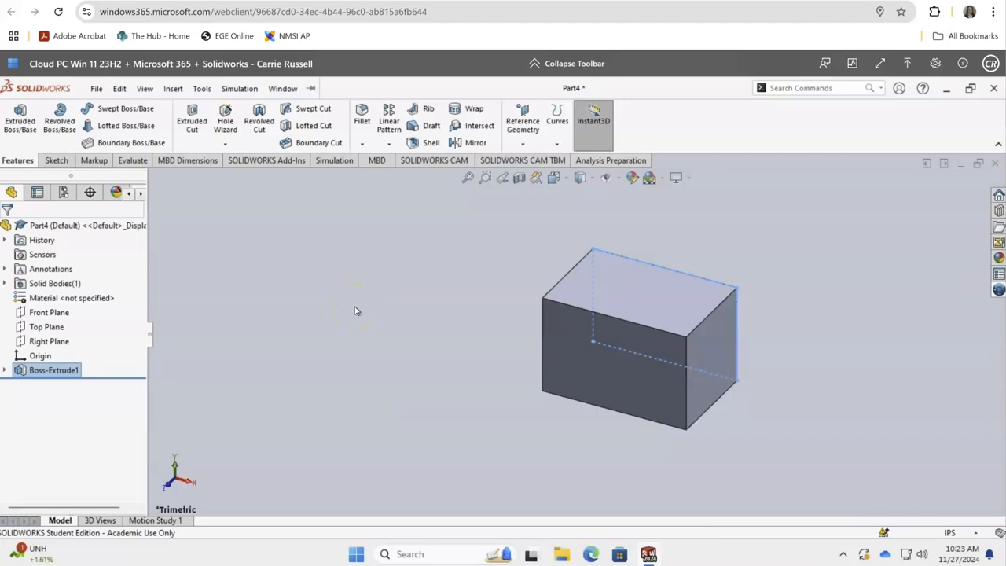
Sketch a closed right triangle on the block's top face at its front-left corner, about 0.82 in wide and 1.4 in deep
click(56, 160)
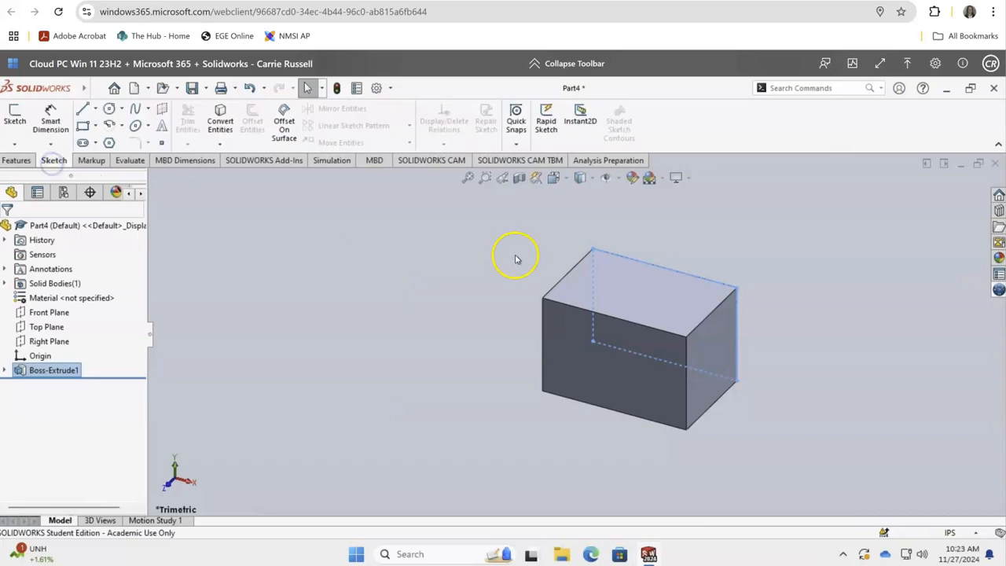
click(569, 297)
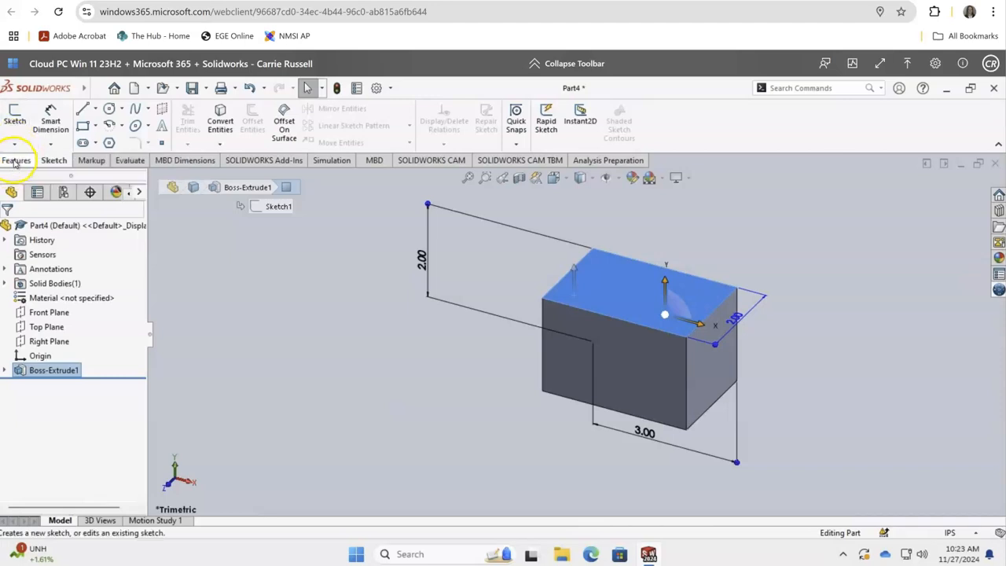
click(15, 160)
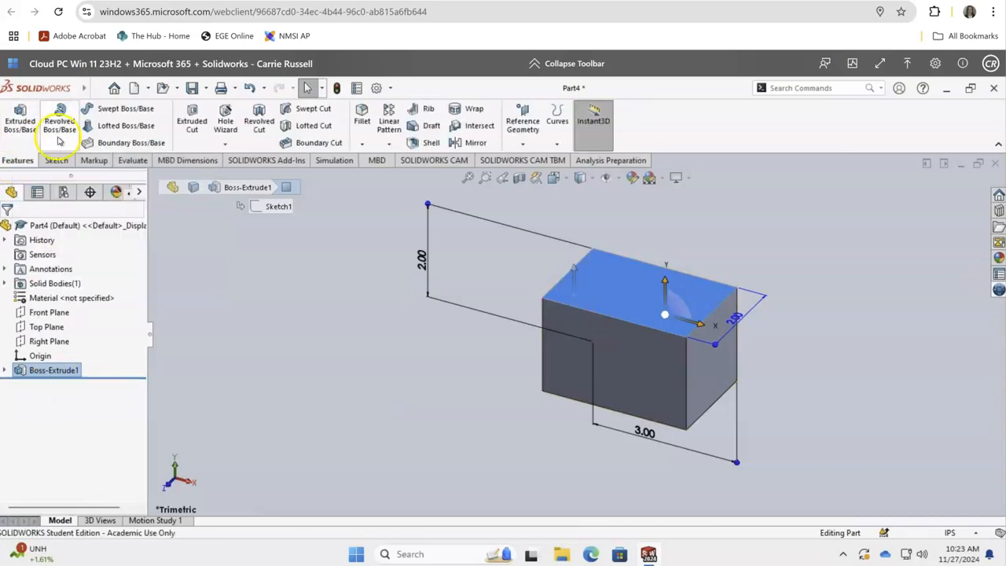
click(55, 161)
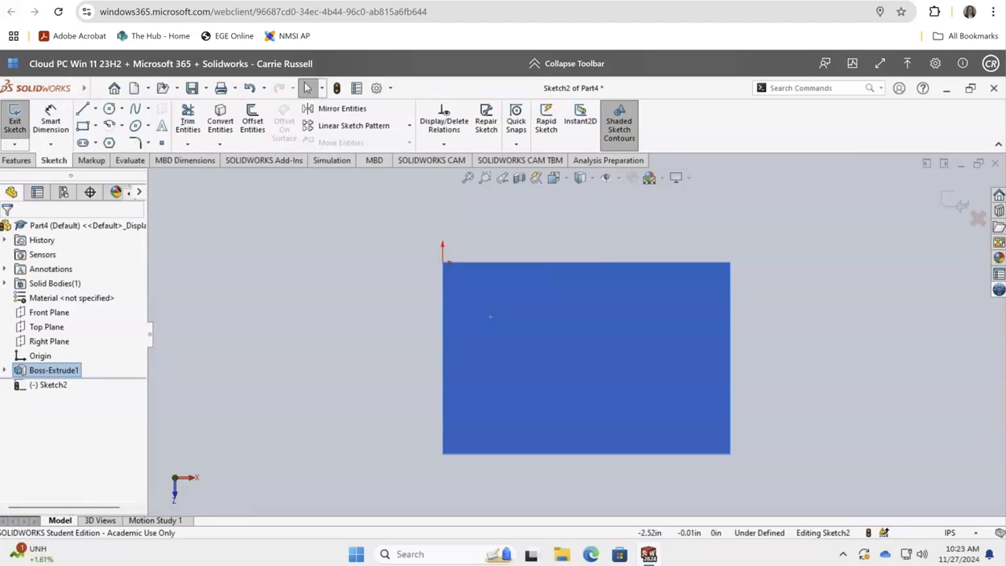
click(82, 111)
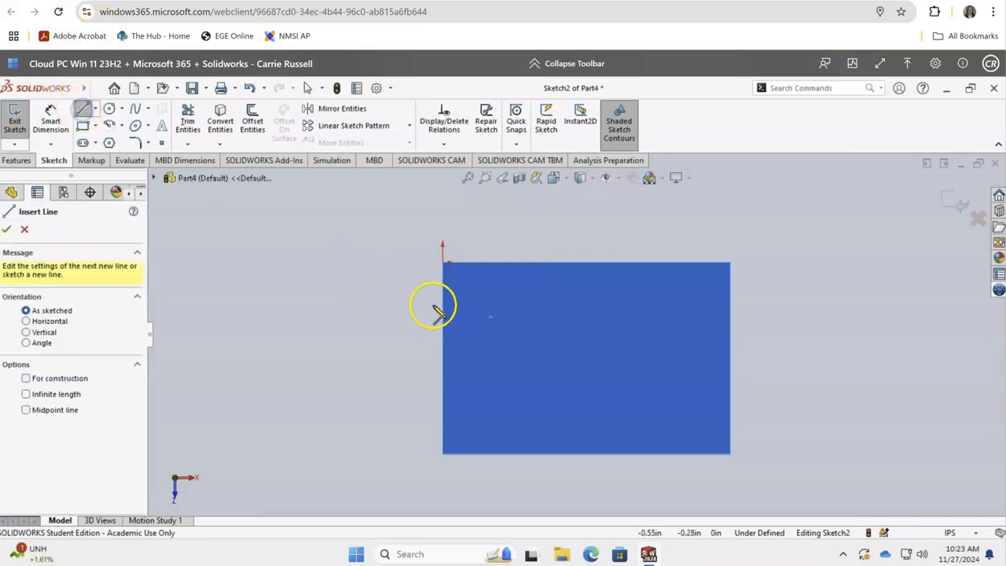
click(442, 317)
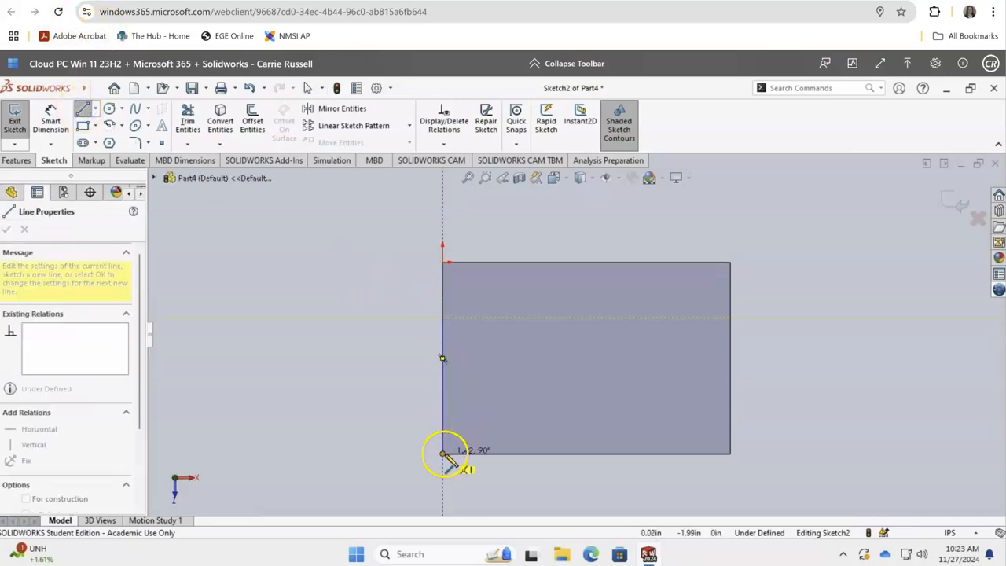
click(442, 454)
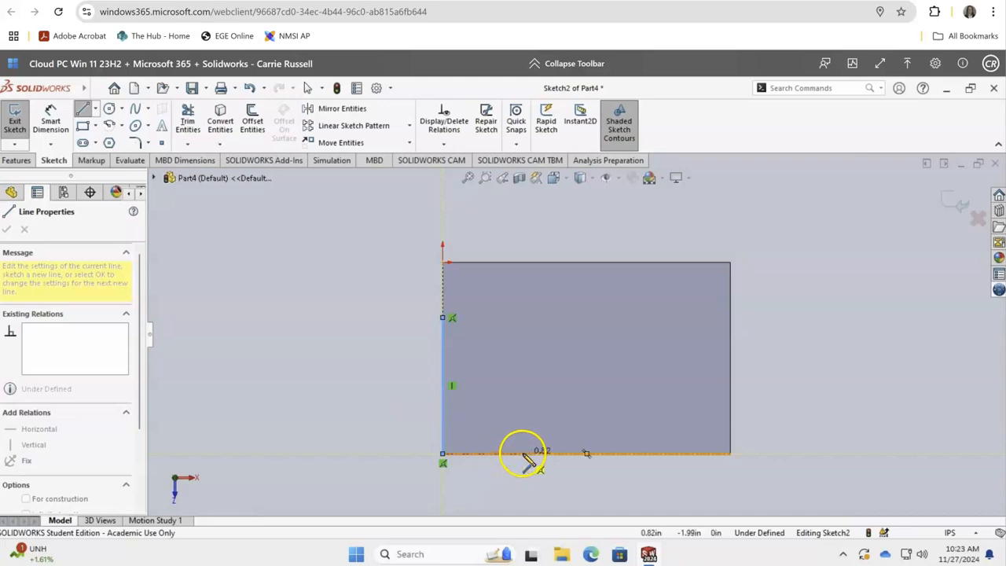
click(522, 454)
click(445, 317)
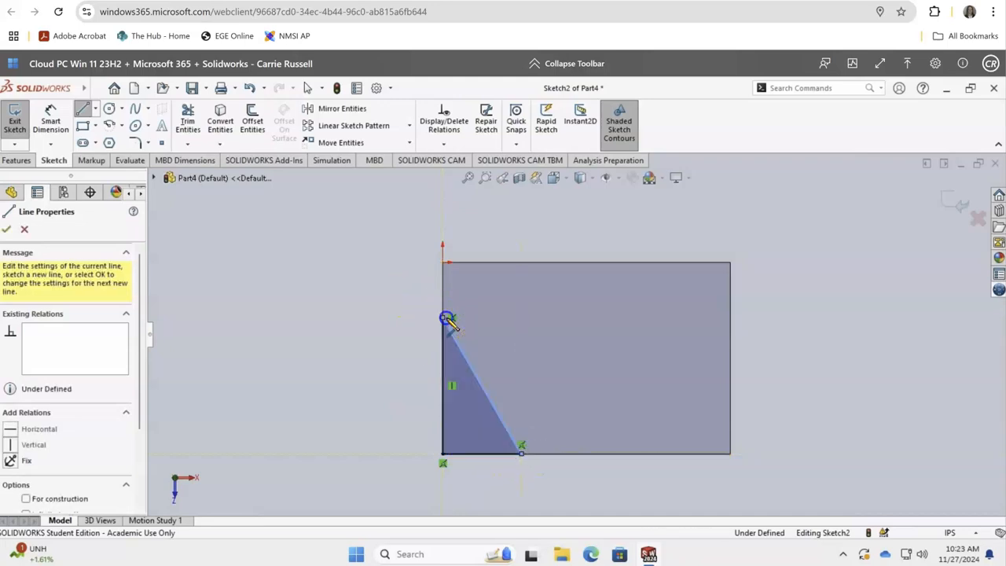
Draw a second closed right triangle at the top face's front-right corner, roughly mirroring the first one
click(731, 338)
click(730, 454)
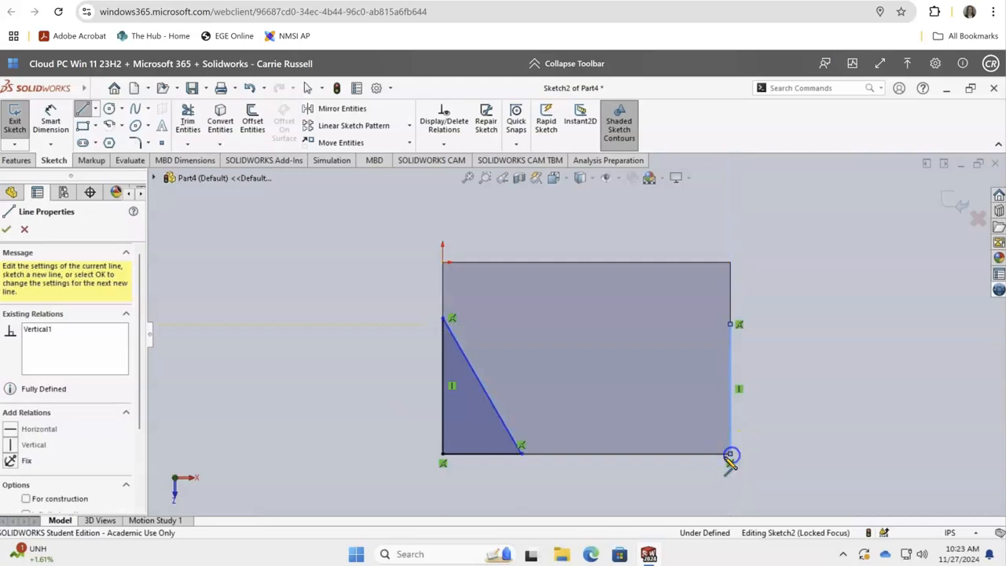
click(652, 454)
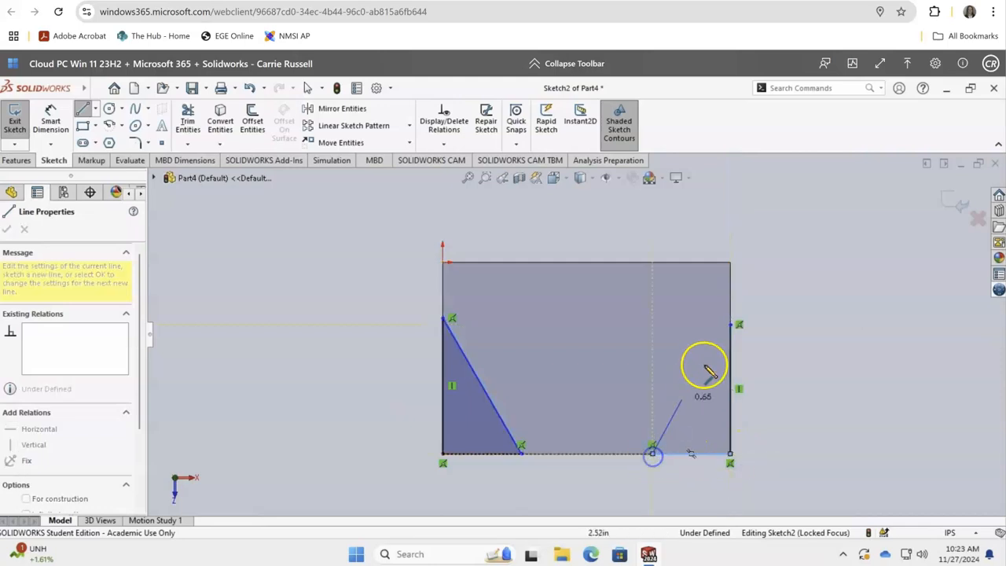
double_click(730, 324)
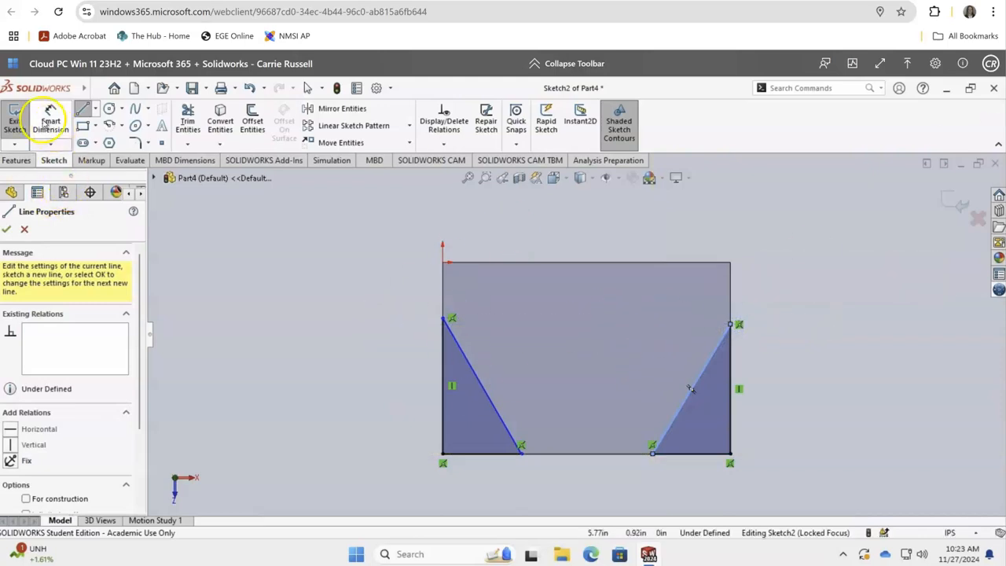
Dimension the left triangle's leg along the side edge to 1.5 in and its leg along the front edge to 1 in
click(49, 119)
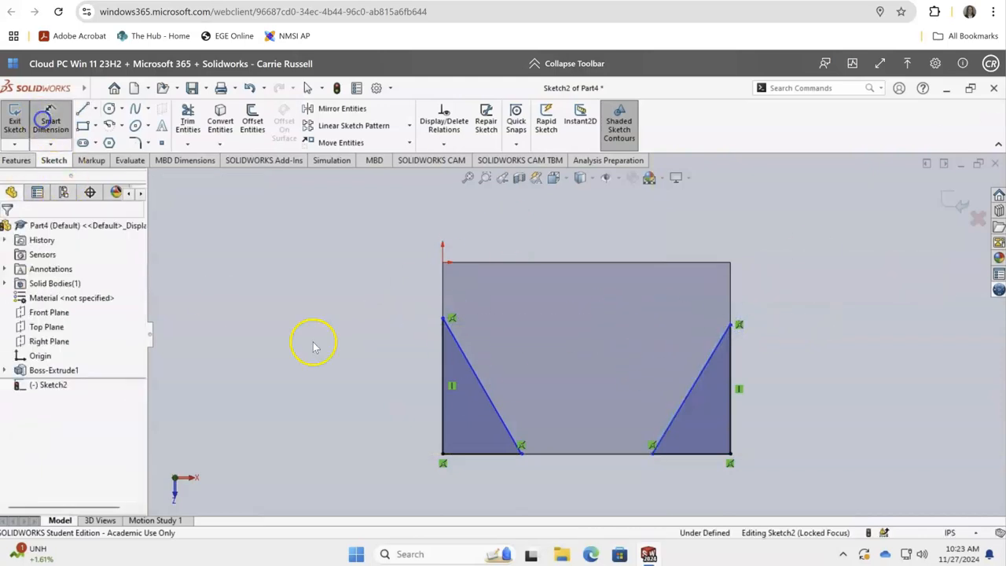
click(442, 357)
click(366, 387)
text(1.5)
key(Return)
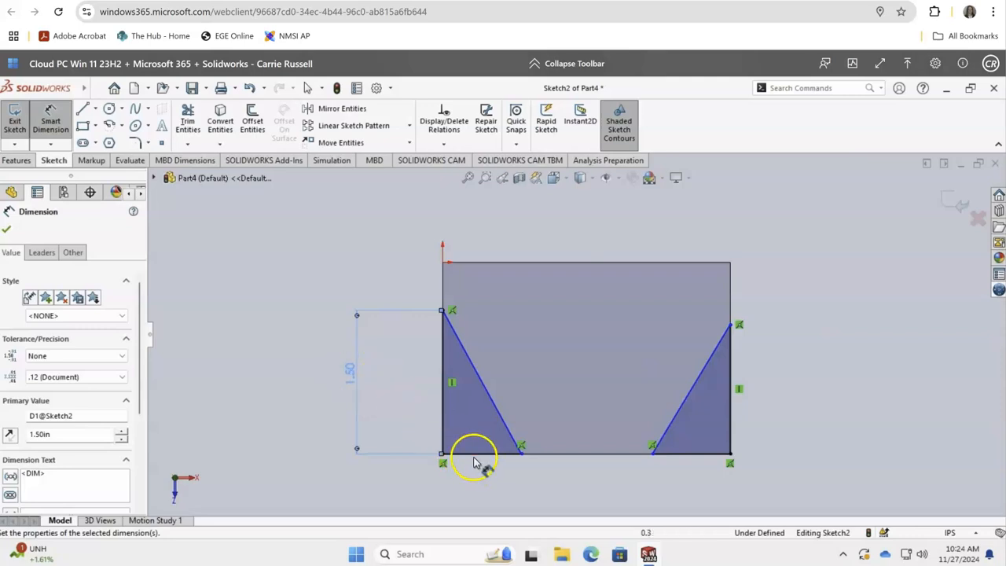
click(475, 454)
click(476, 482)
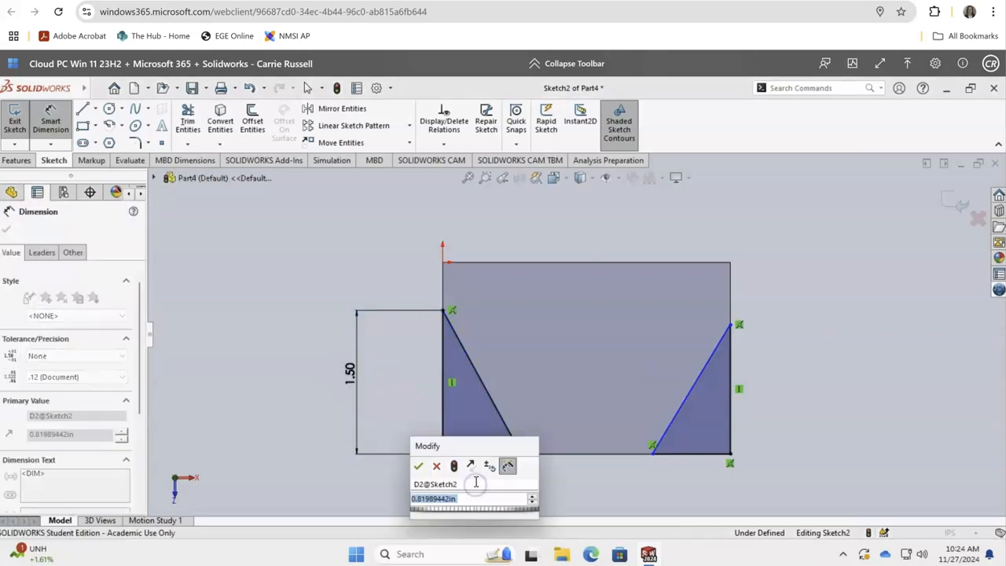
text(1)
key(Return)
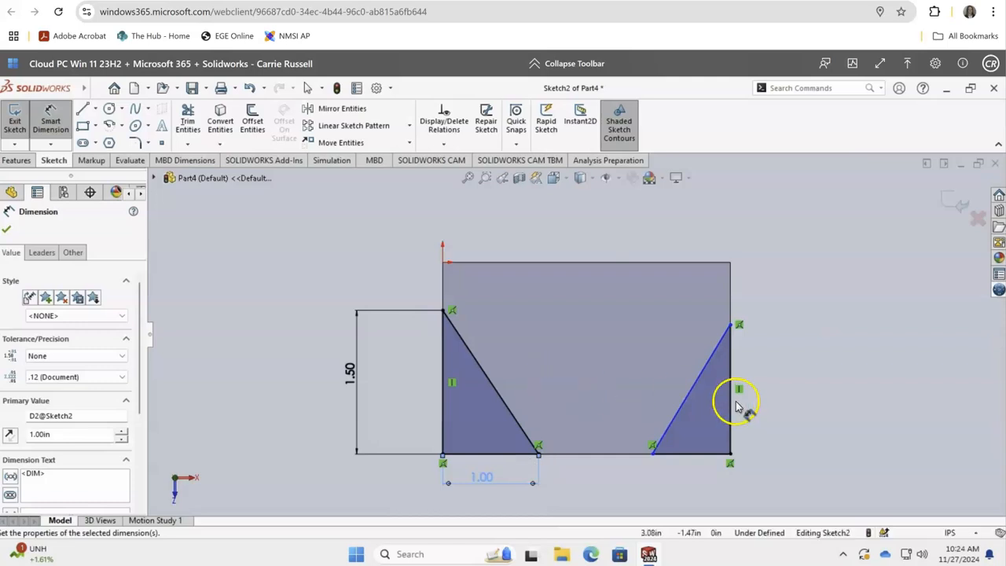
click(11, 226)
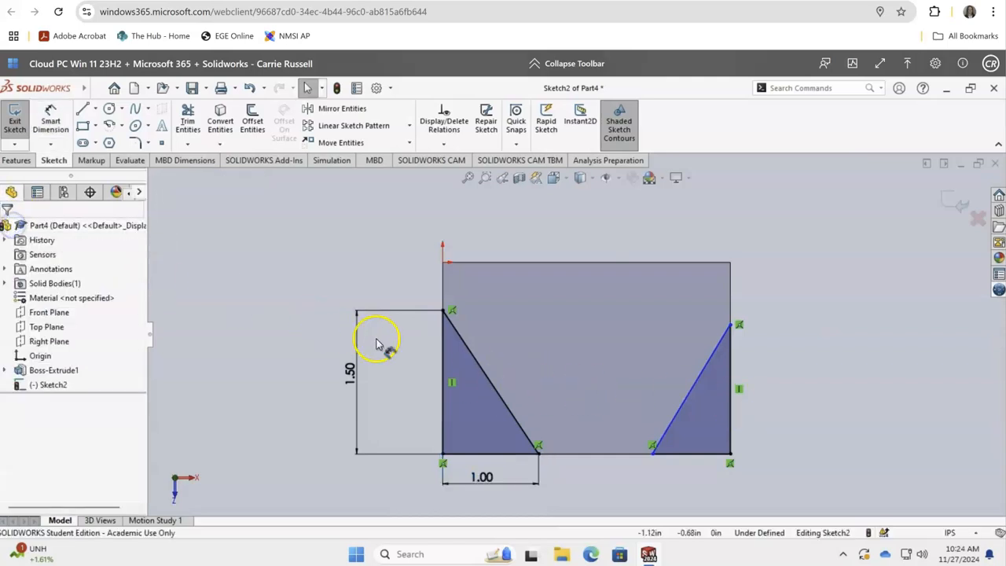
Add an Equal relation between the two triangles' legs that lie along the block's side edges
click(445, 350)
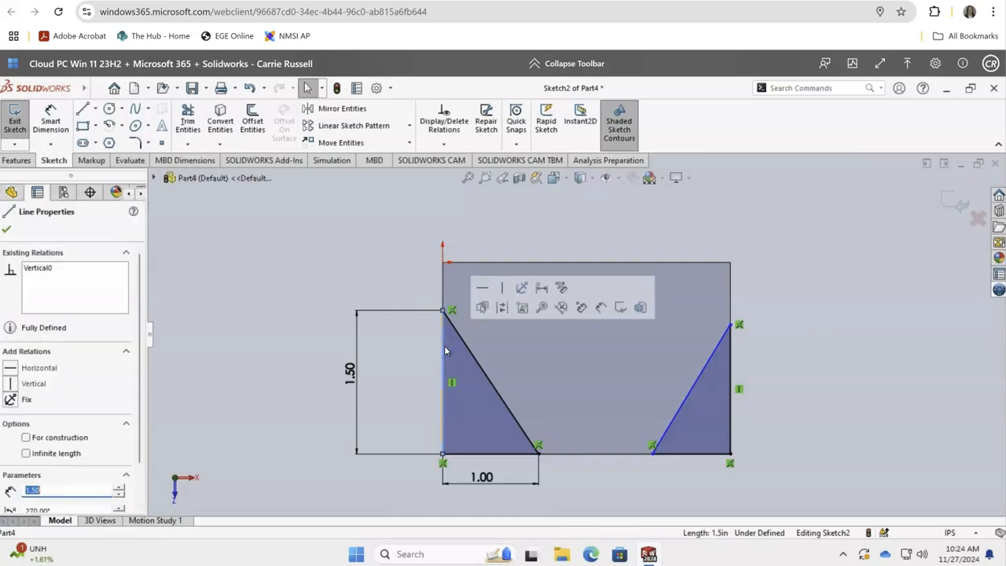
ctrl+click(731, 374)
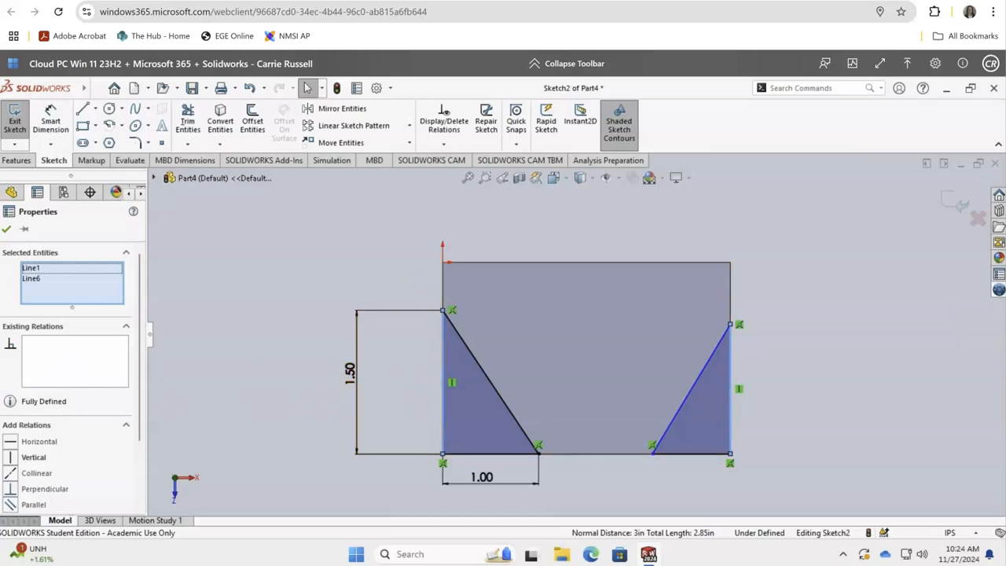
scroll(33, 456, down, 2)
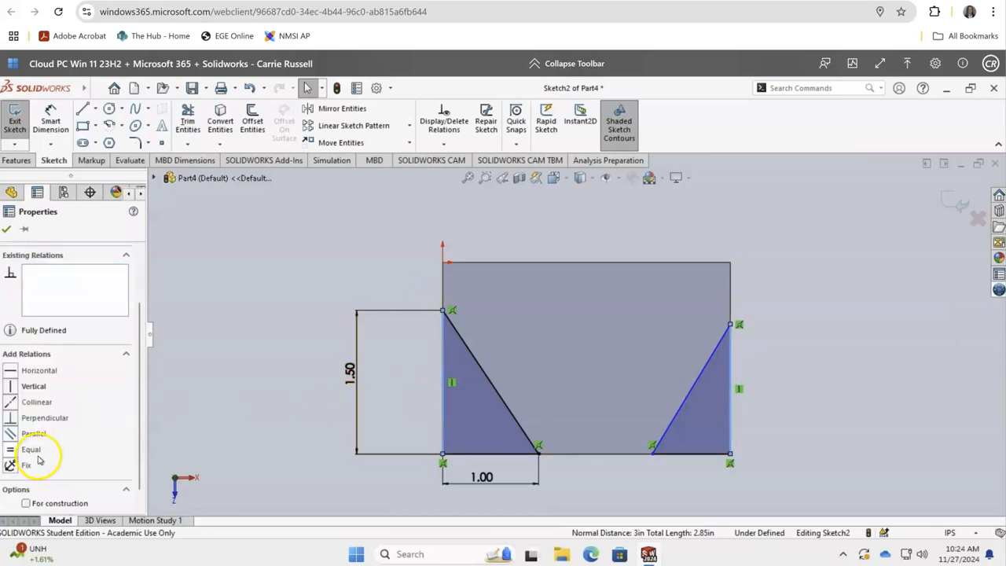
click(31, 451)
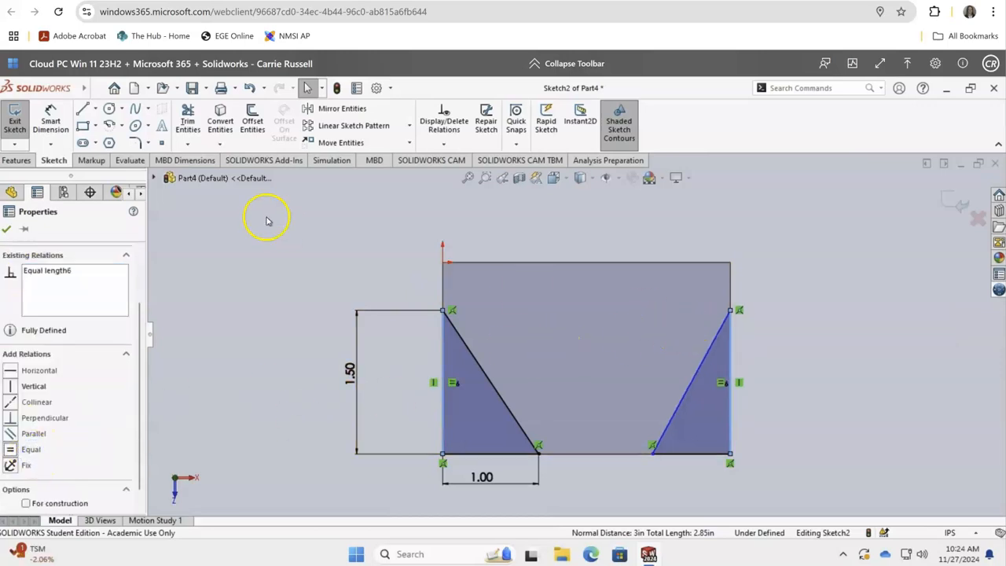
click(8, 230)
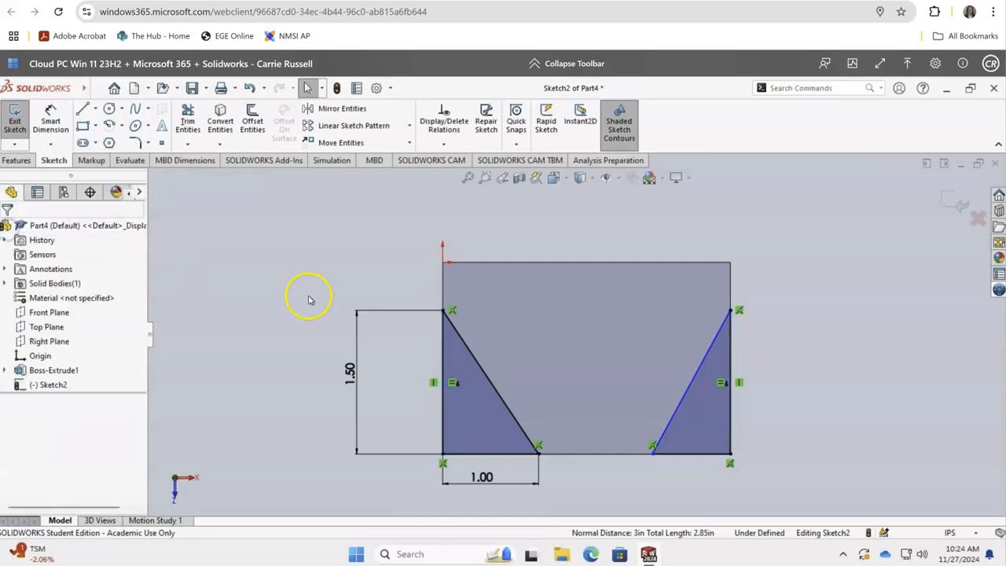
Make the two triangles' legs along the block's front edge equal in length
click(486, 459)
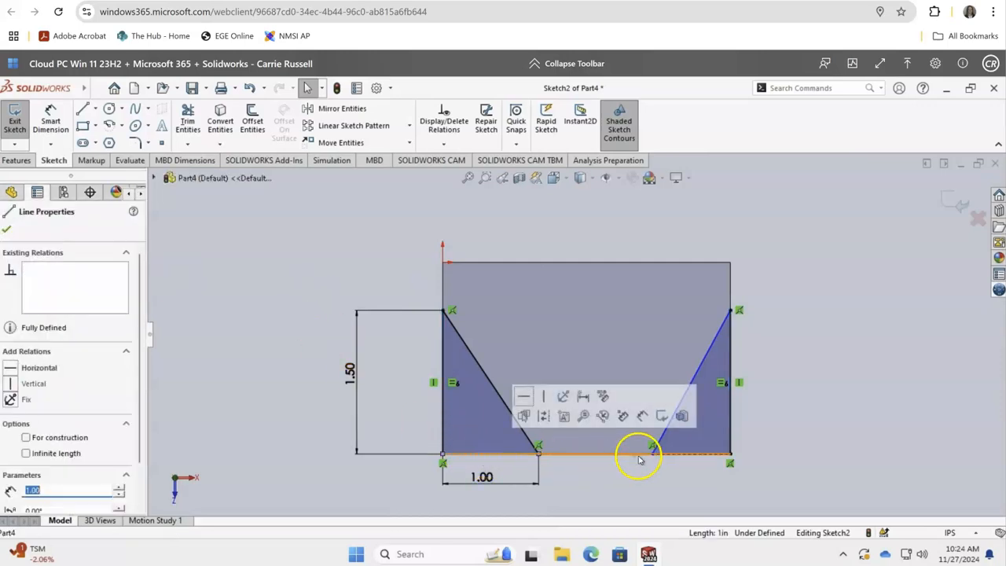
ctrl+click(689, 459)
scroll(49, 353, up, 2)
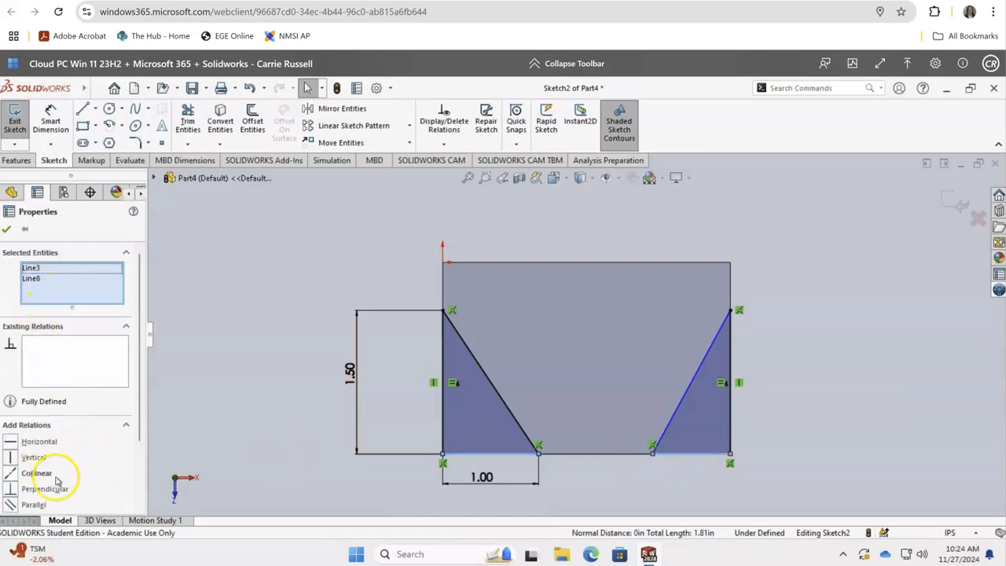
scroll(57, 481, down, 2)
click(32, 449)
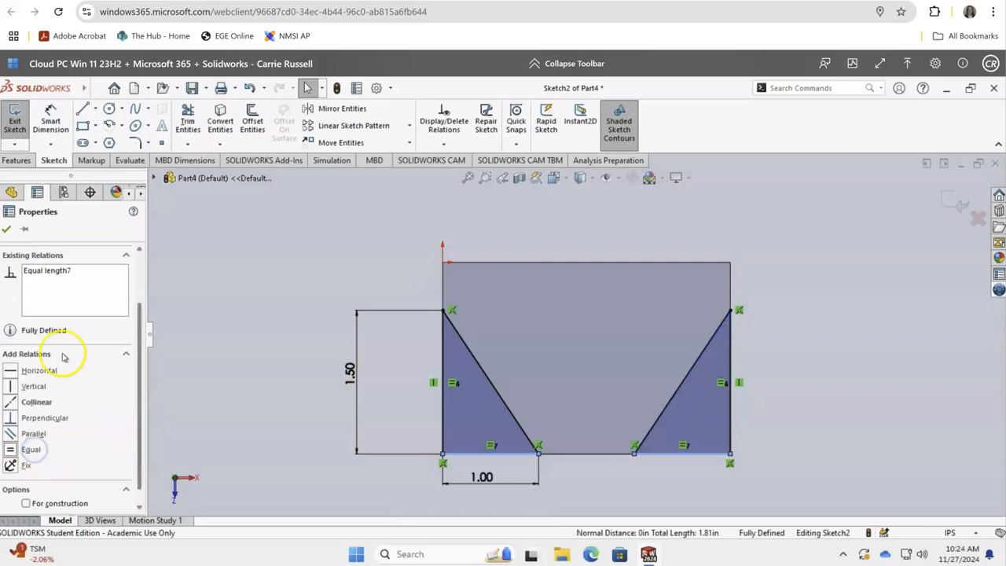
click(6, 229)
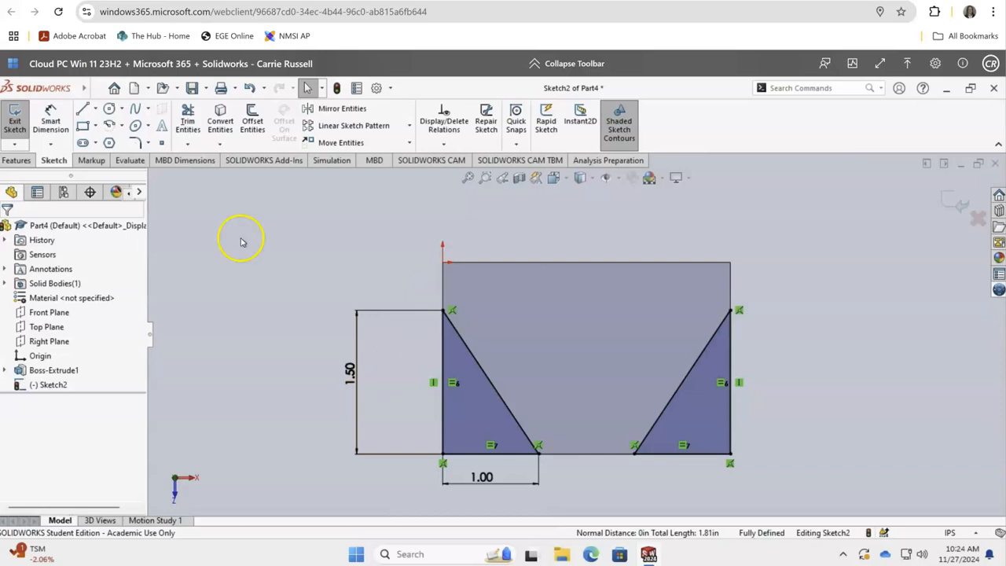
Cut both corner triangles down into the block with a blind extruded cut 0.9 in deep
click(15, 160)
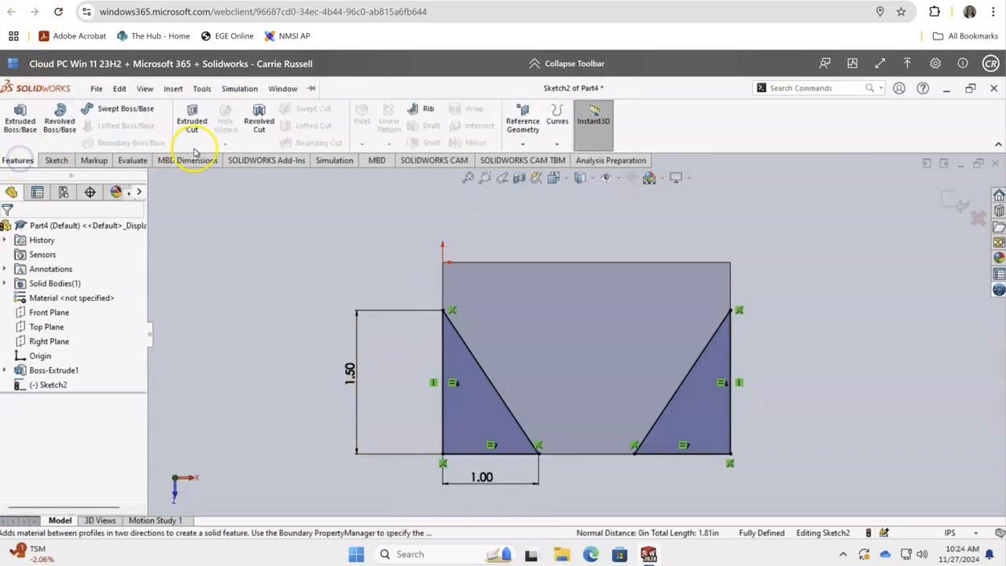
click(193, 117)
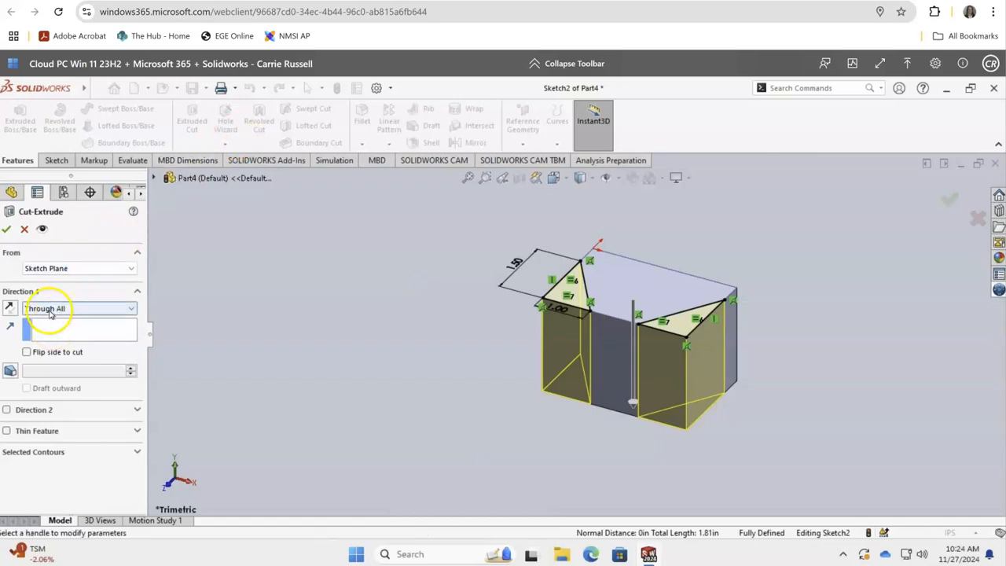
click(50, 312)
click(49, 328)
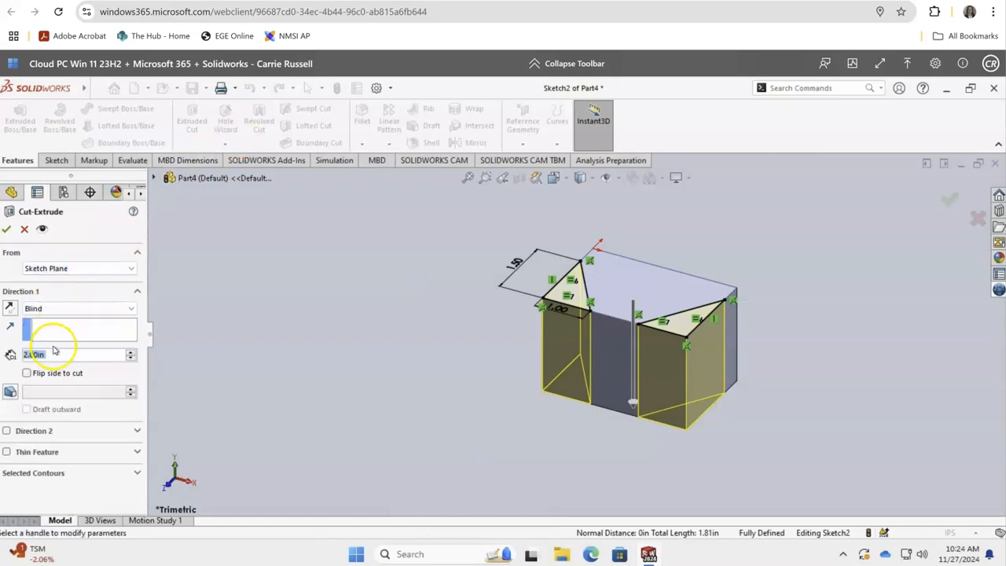
text(0.9)
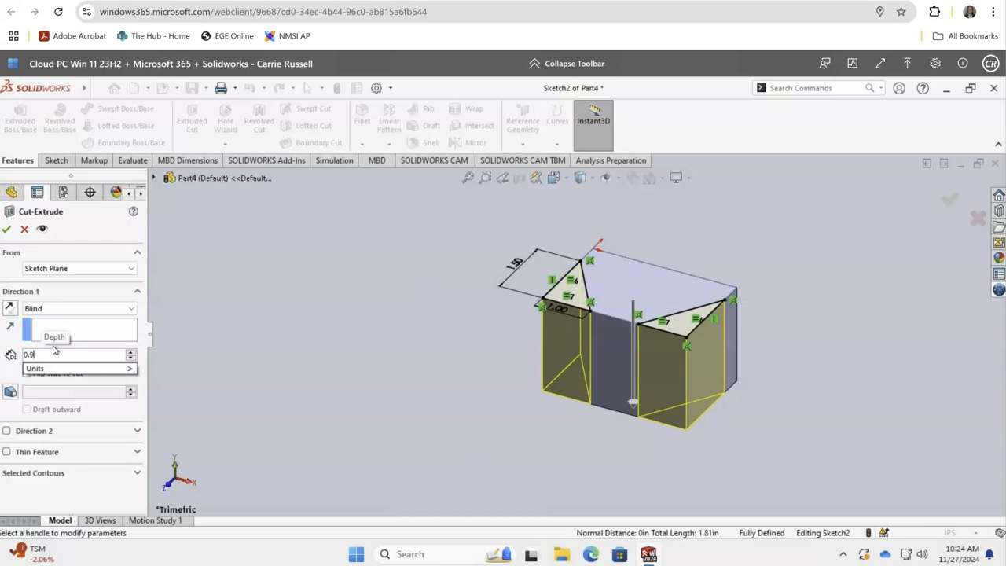
click(7, 233)
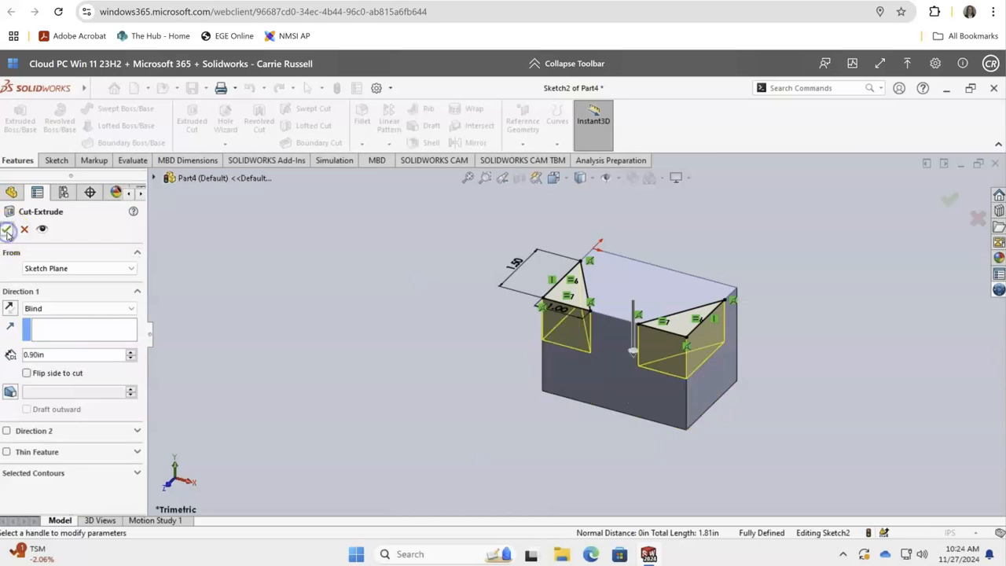
click(9, 227)
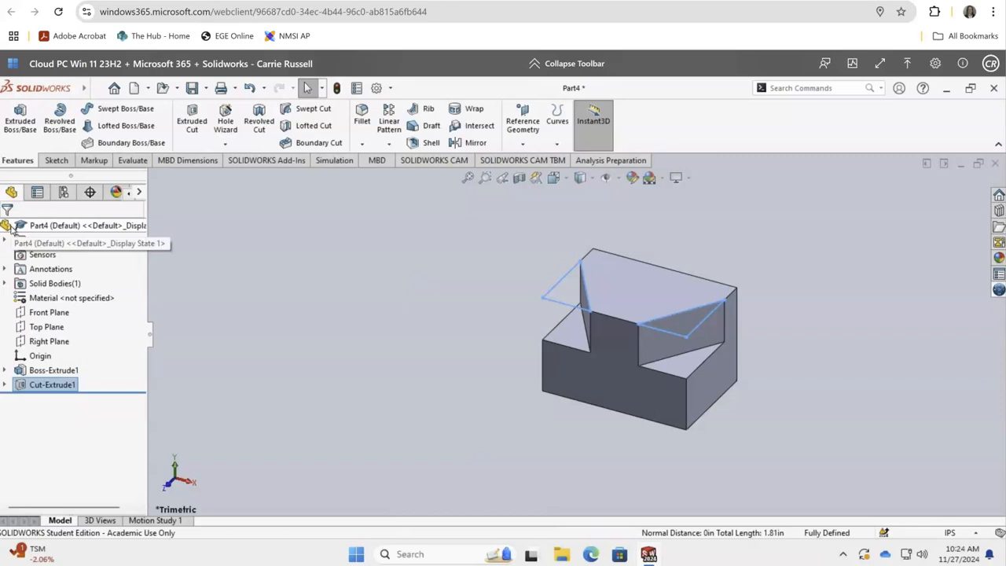
Save the part as Angled Block v1 in SOLIDWORKS Part format
click(192, 88)
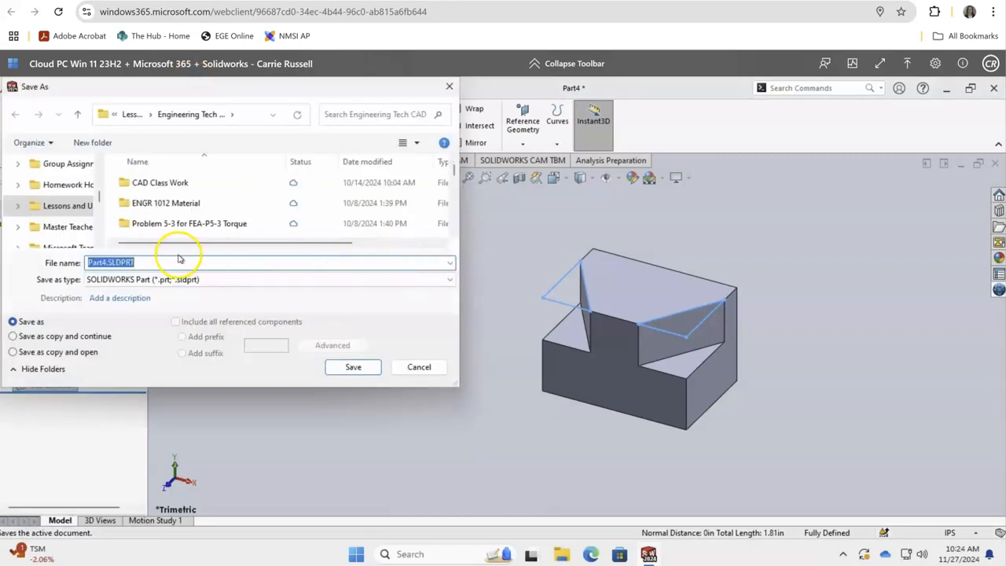
click(105, 263)
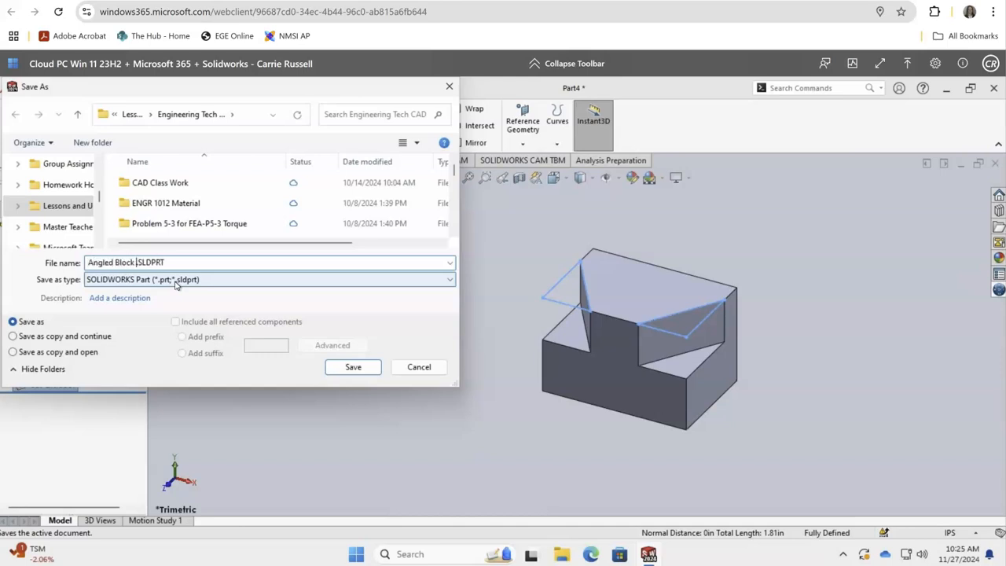
text(Angled Block v1)
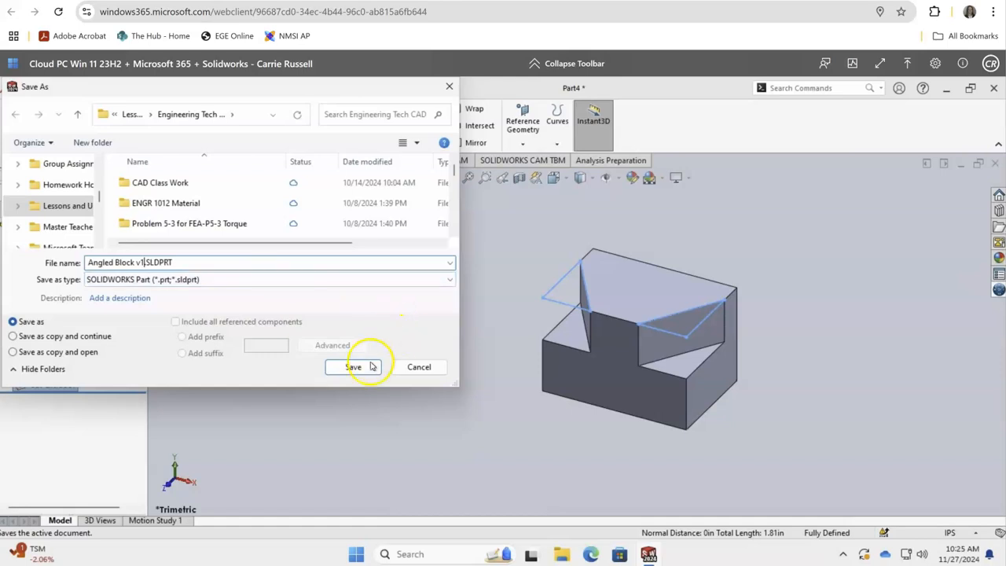
click(367, 364)
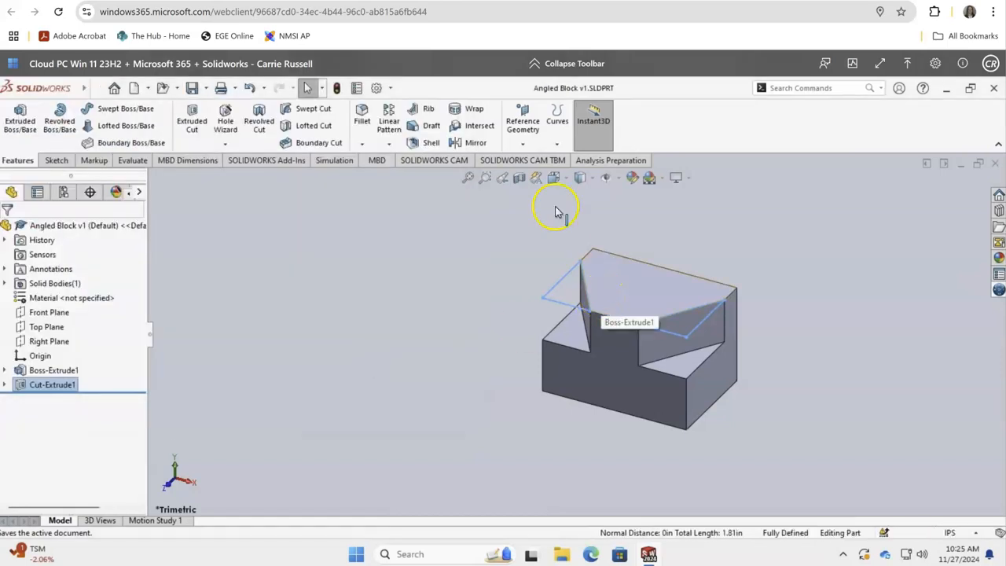
Create a reference plane offset 0.10 in outward from the block's right side face
click(522, 125)
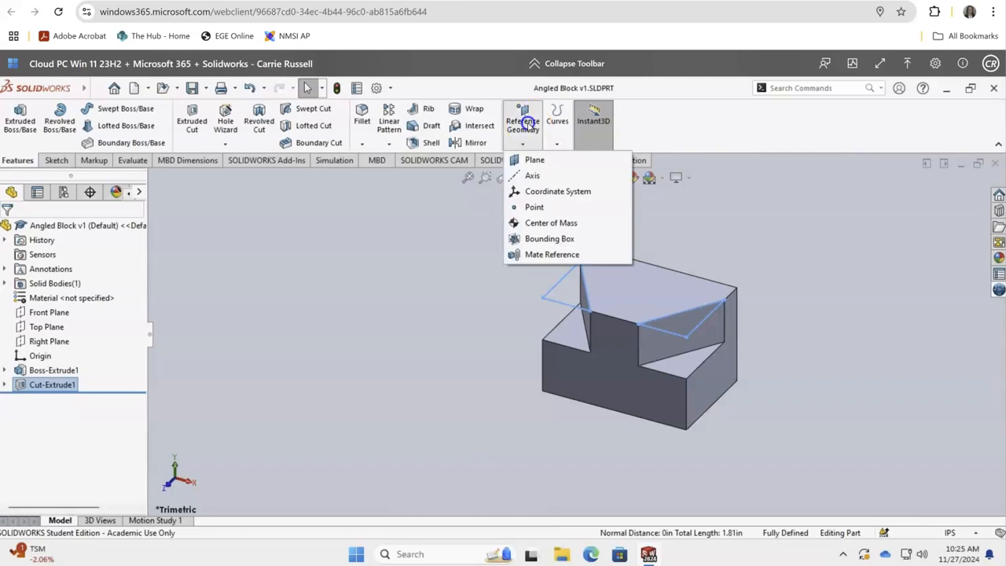
click(537, 161)
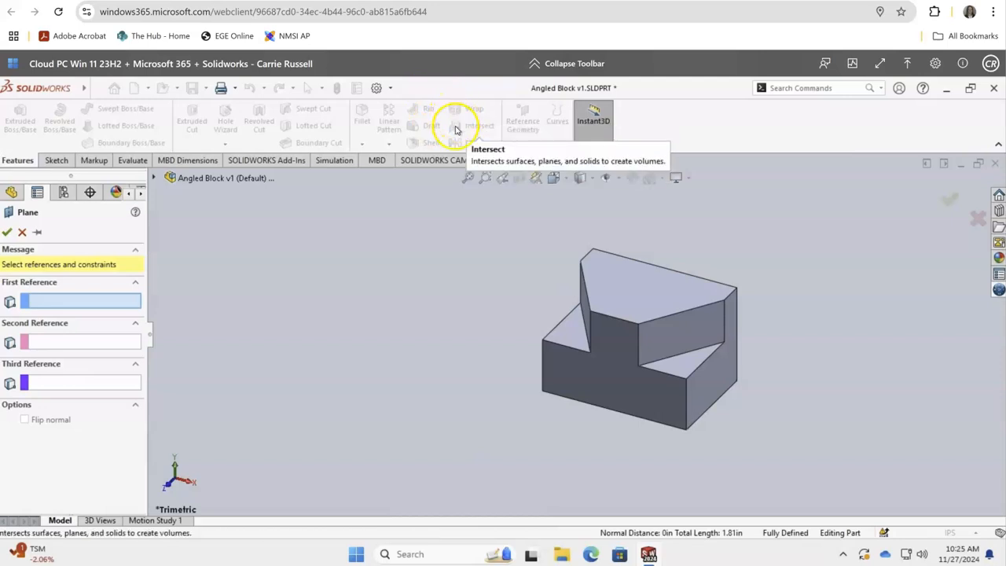
click(713, 380)
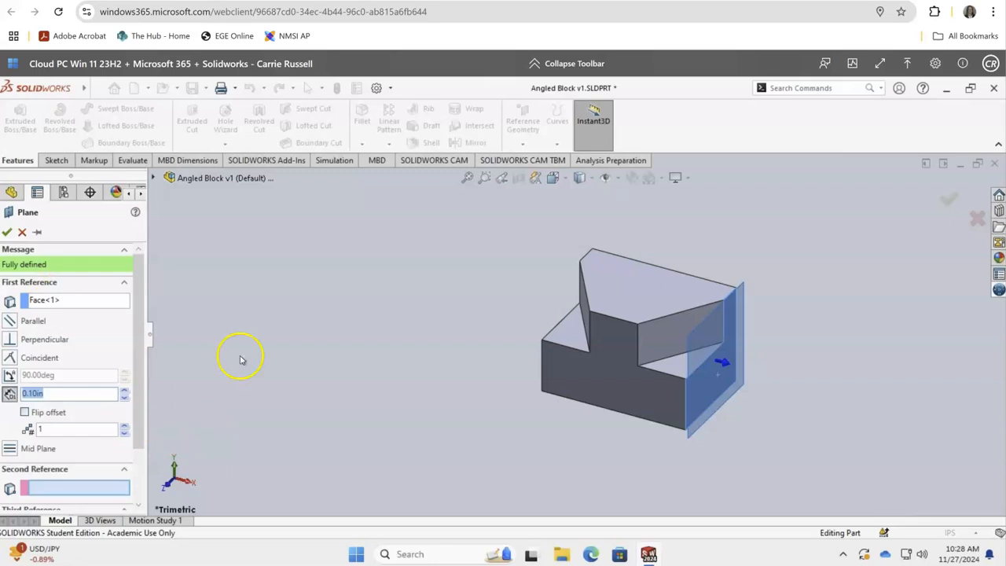
click(6, 232)
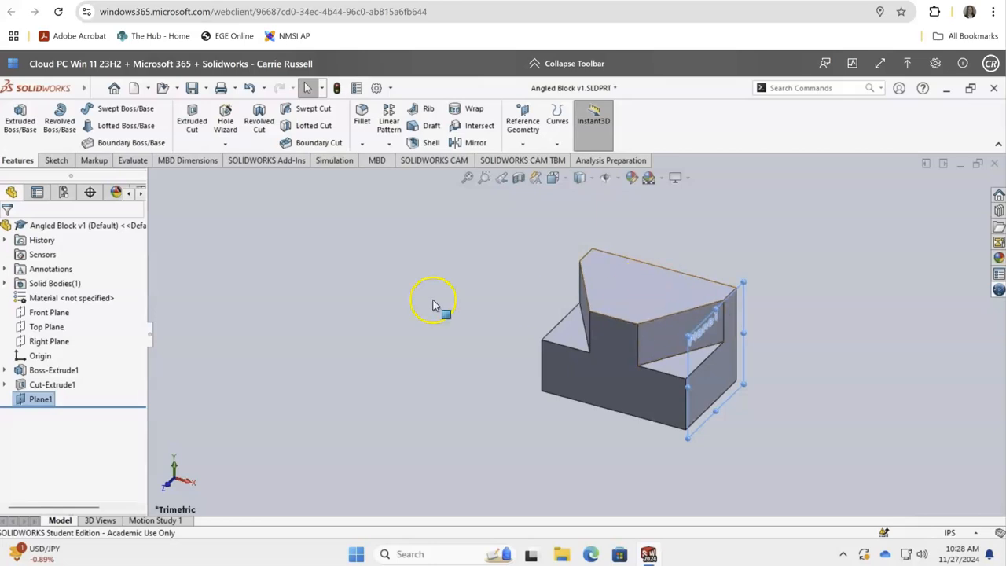
Switch to the Right view and open a new sketch on the offset reference plane
click(55, 160)
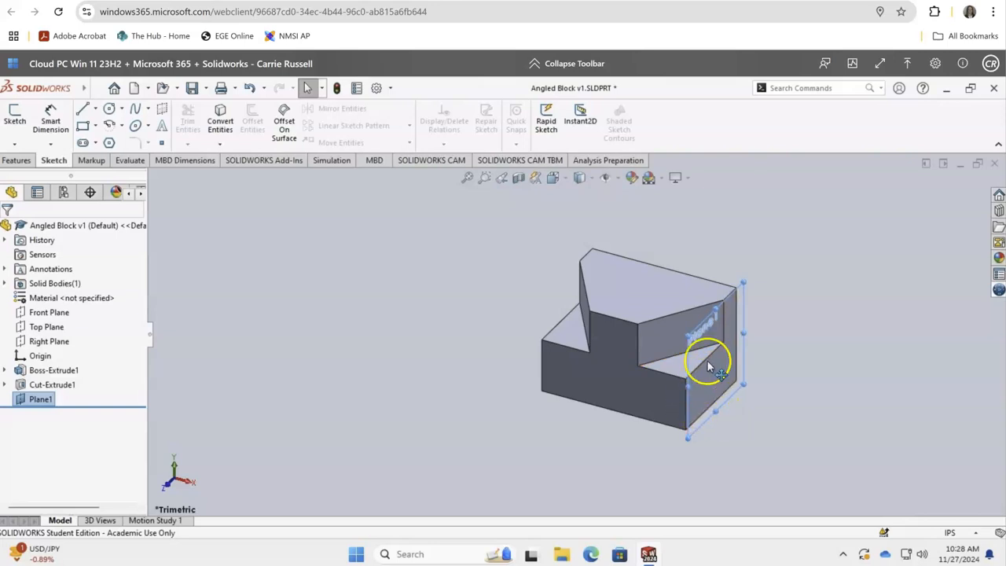
click(30, 400)
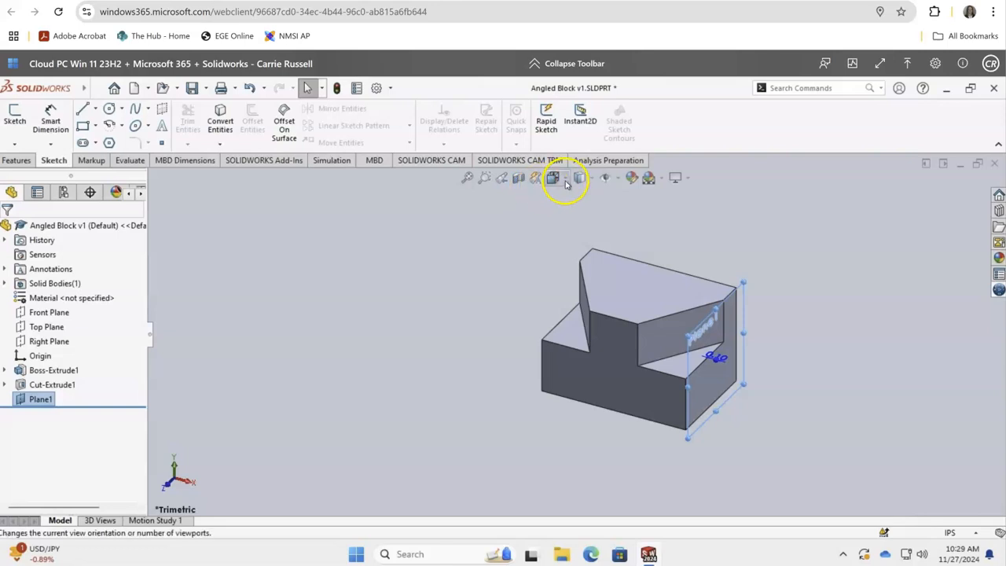
click(565, 180)
click(591, 233)
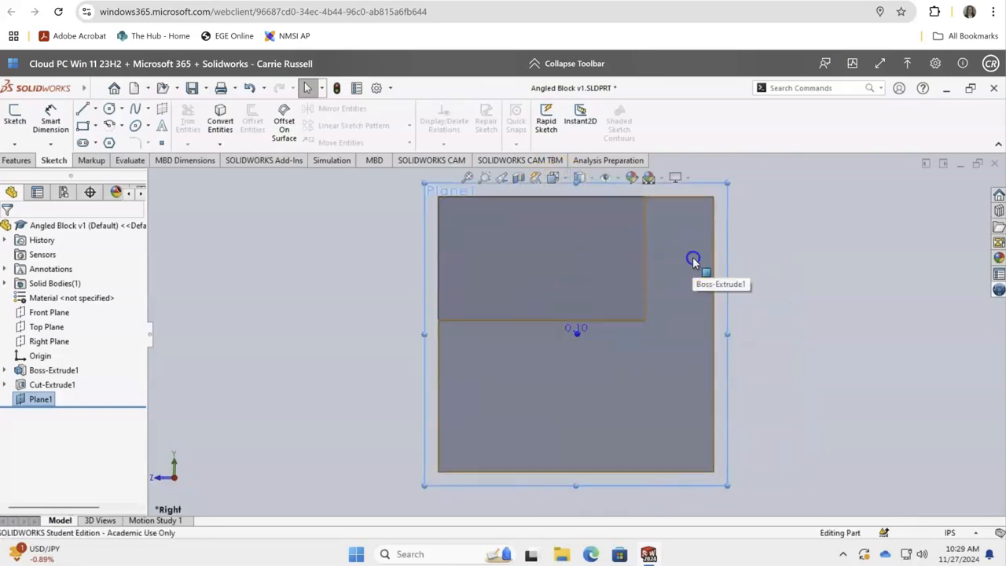
click(692, 259)
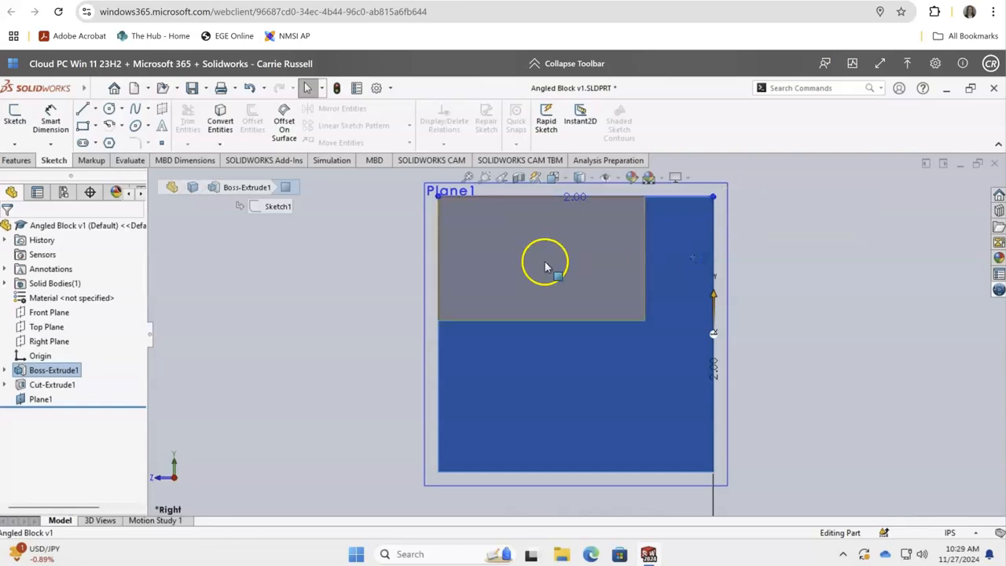
click(432, 268)
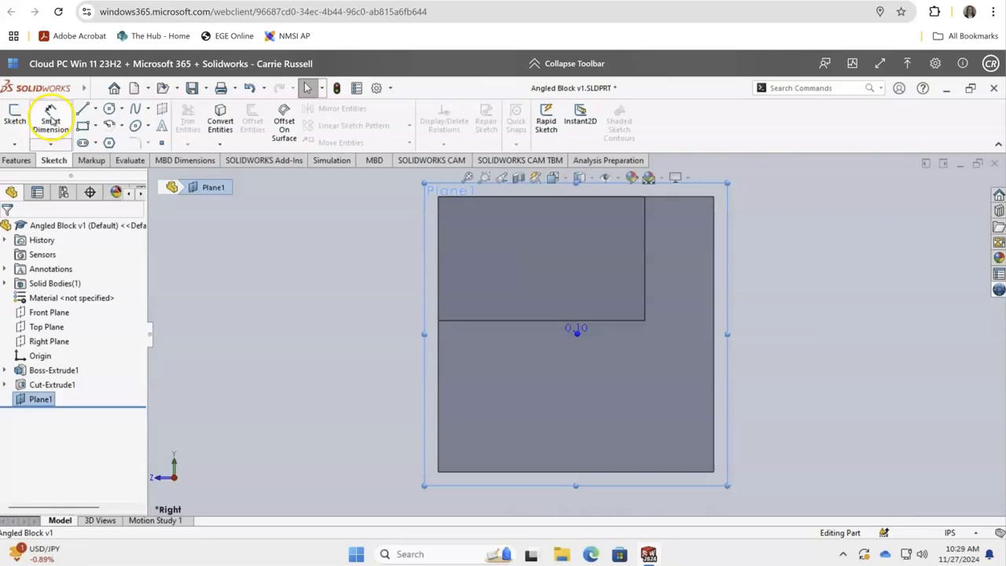
click(12, 116)
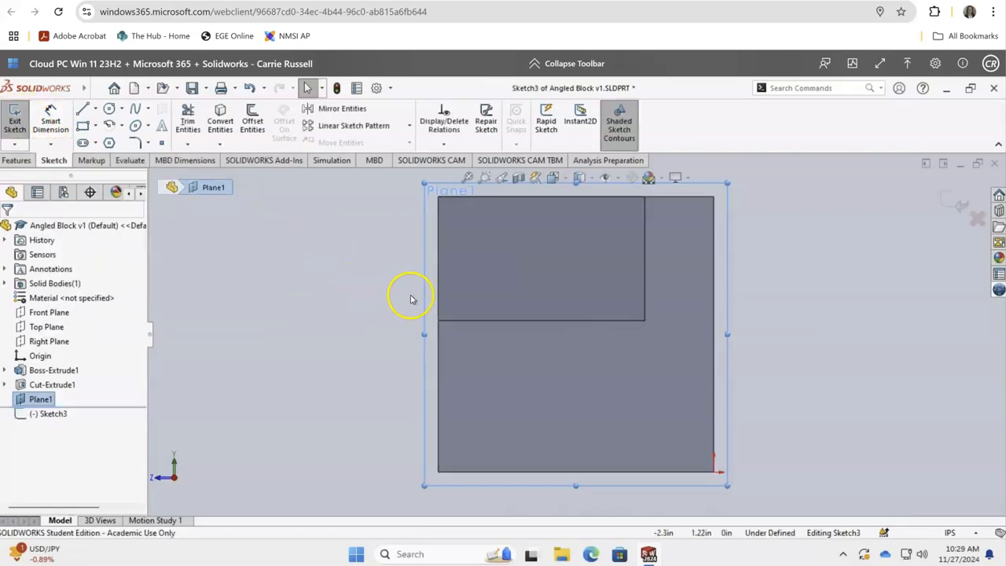
click(54, 414)
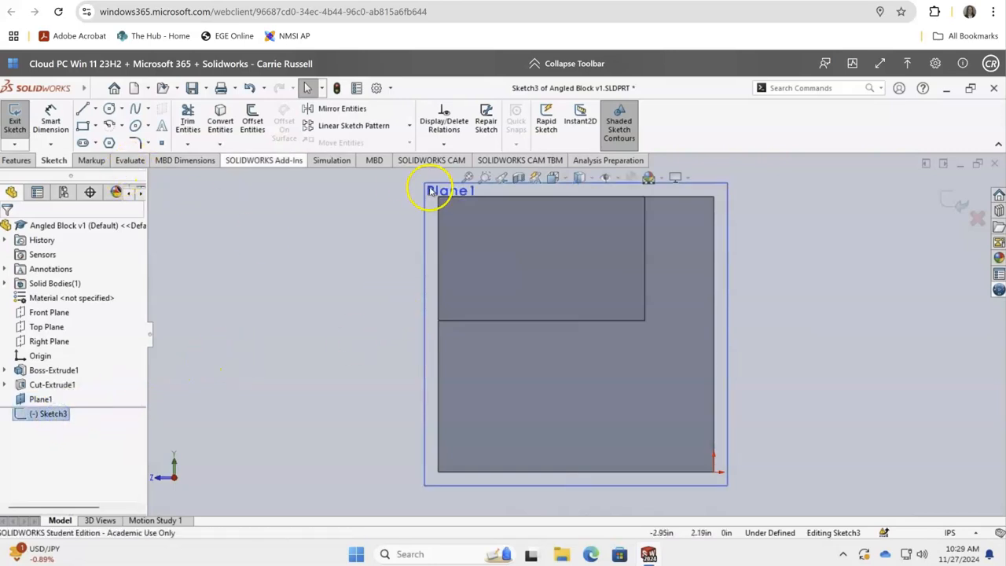
Sketch a closed right triangle from the block's upper front corner to the cut's inner edge and halfway down the cut's front edge
click(83, 112)
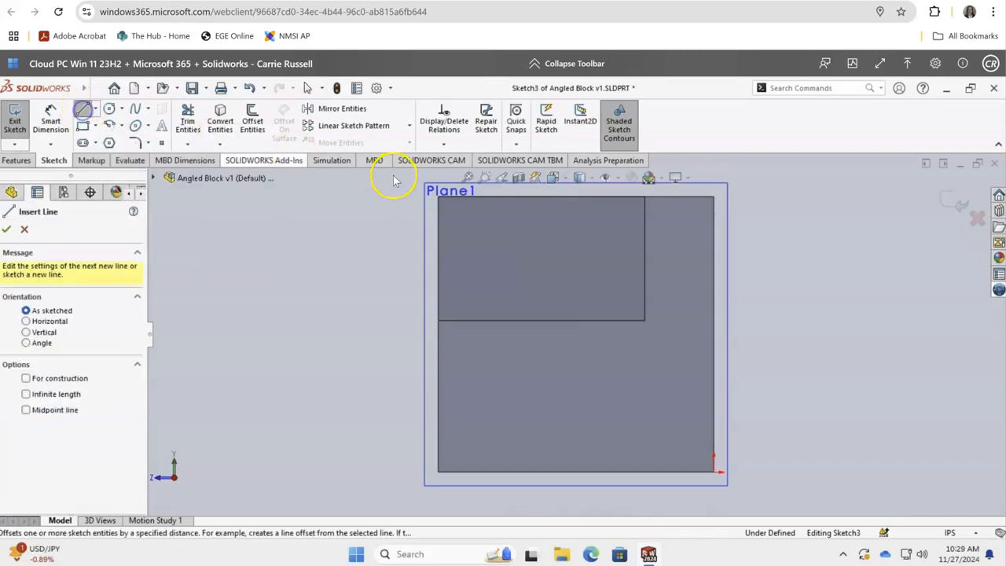
click(439, 198)
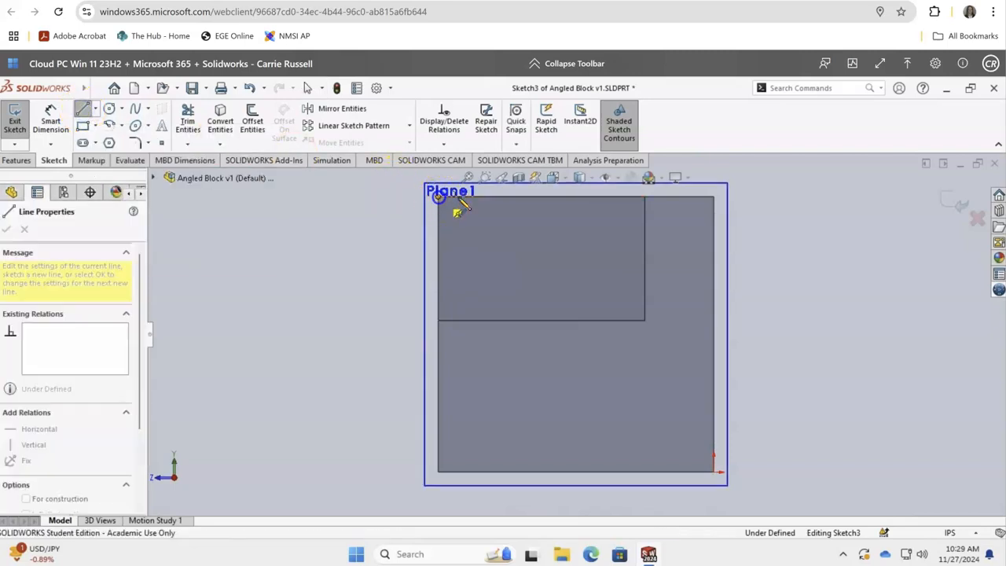
click(644, 199)
click(438, 260)
click(439, 197)
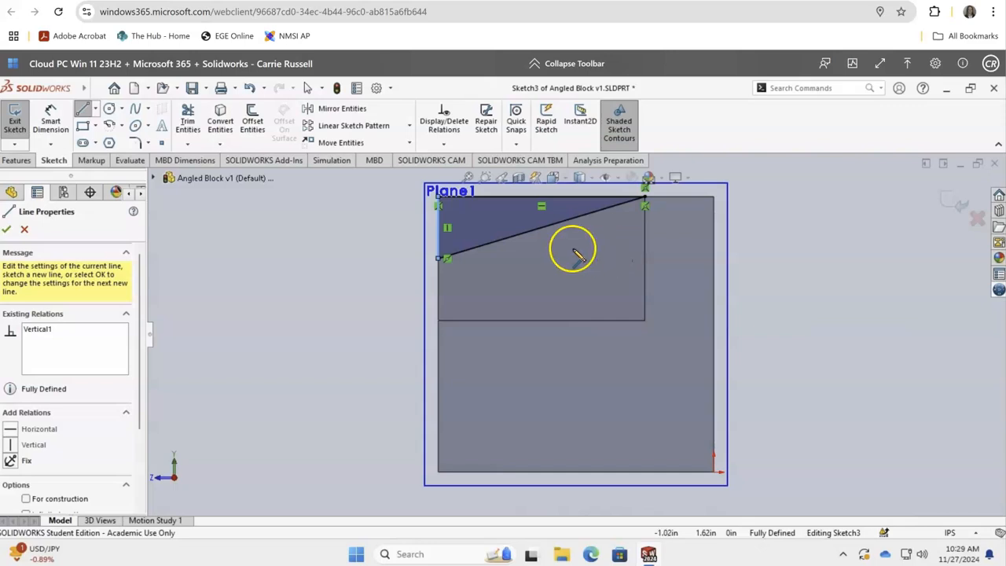
Add a driven angle dimension between the triangle's horizontal line and its sloped line
scroll(577, 255, up, 1)
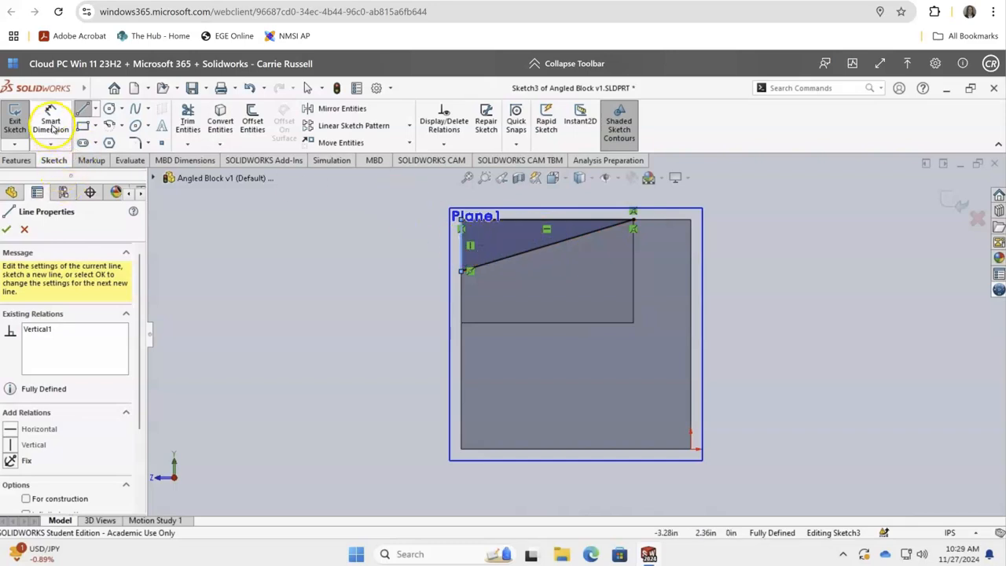
click(50, 119)
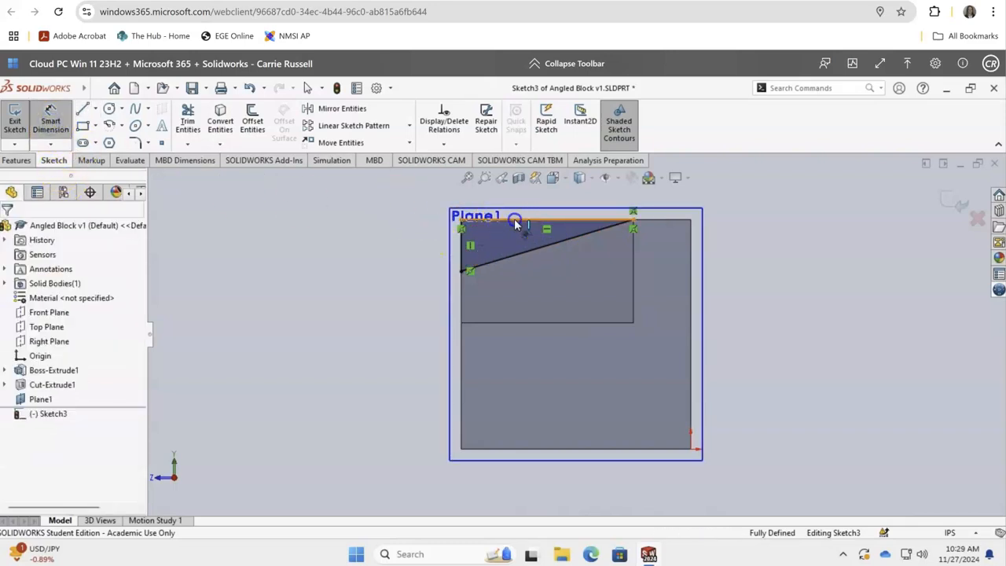
click(524, 250)
click(461, 252)
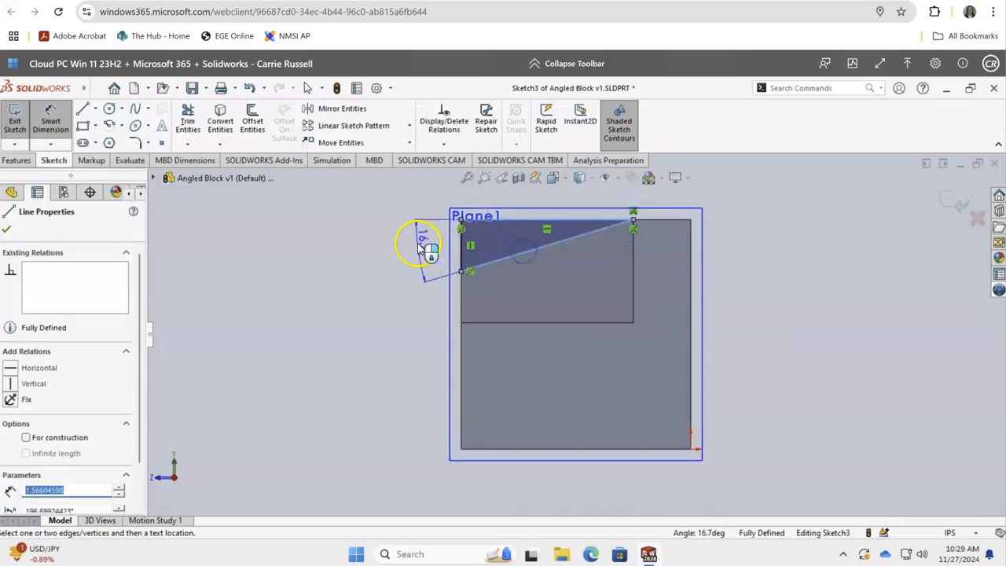
click(414, 256)
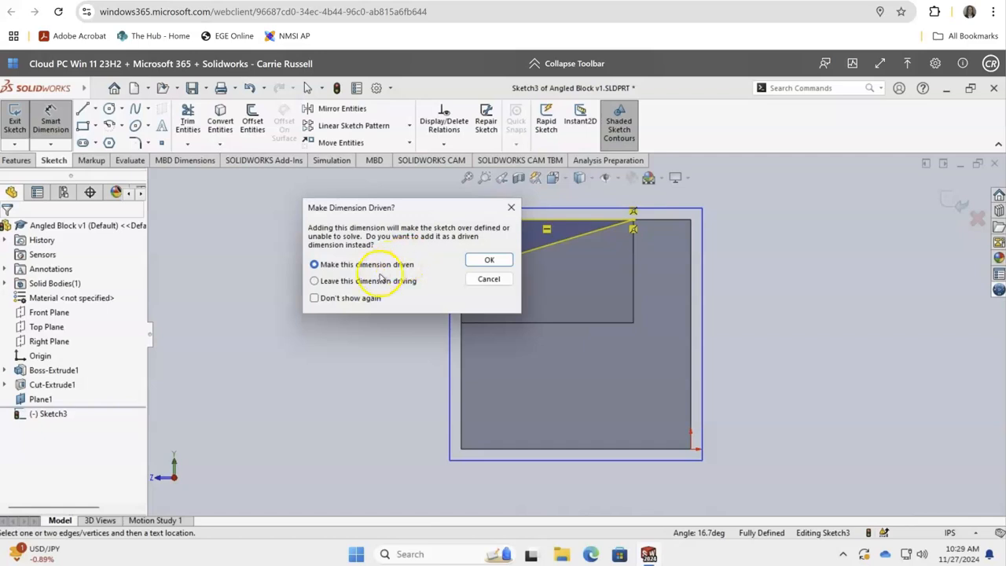
click(488, 260)
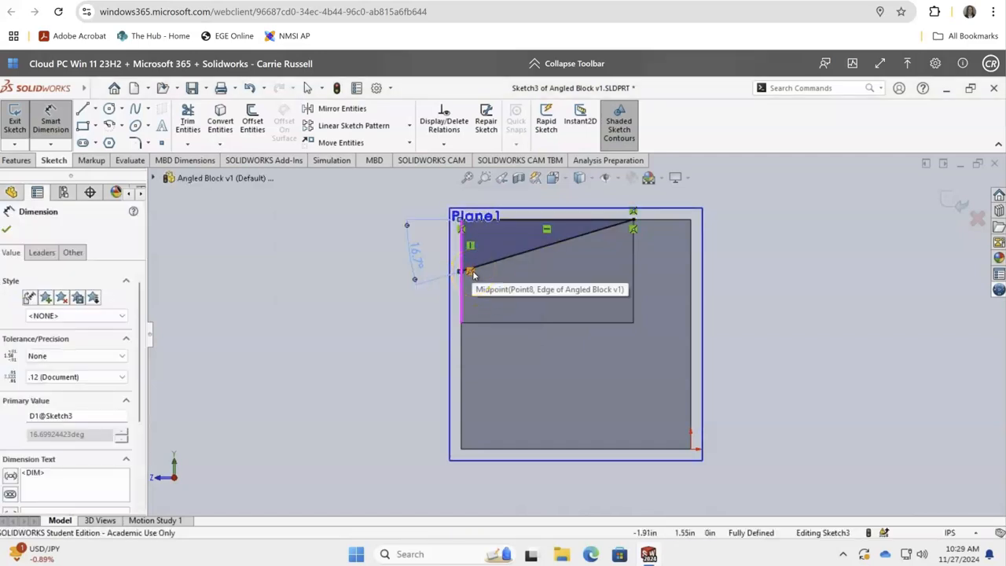
click(424, 274)
click(8, 231)
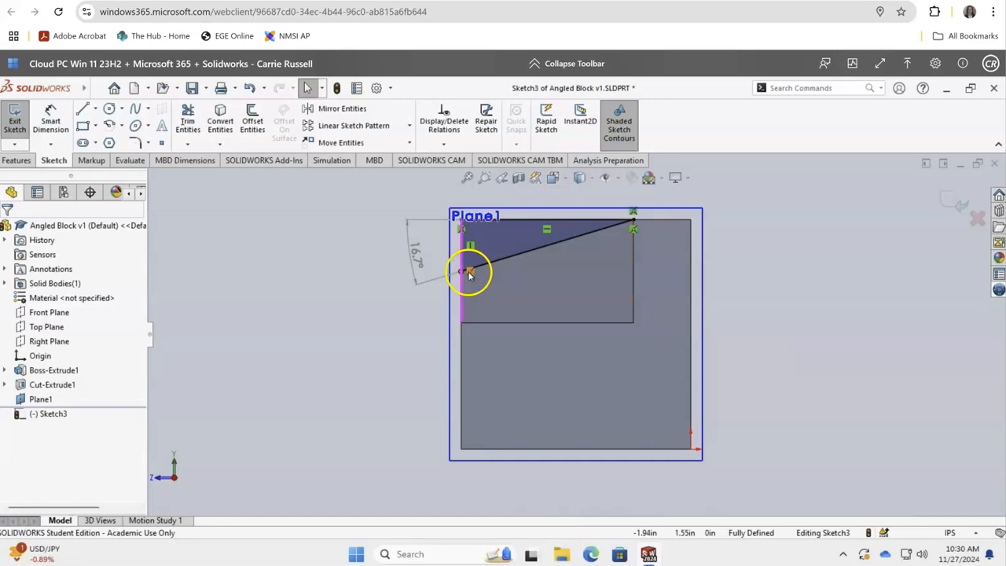
Delete the midpoint relation at the triangle's lower corner and move that corner further down the block's front edge
right_click(469, 274)
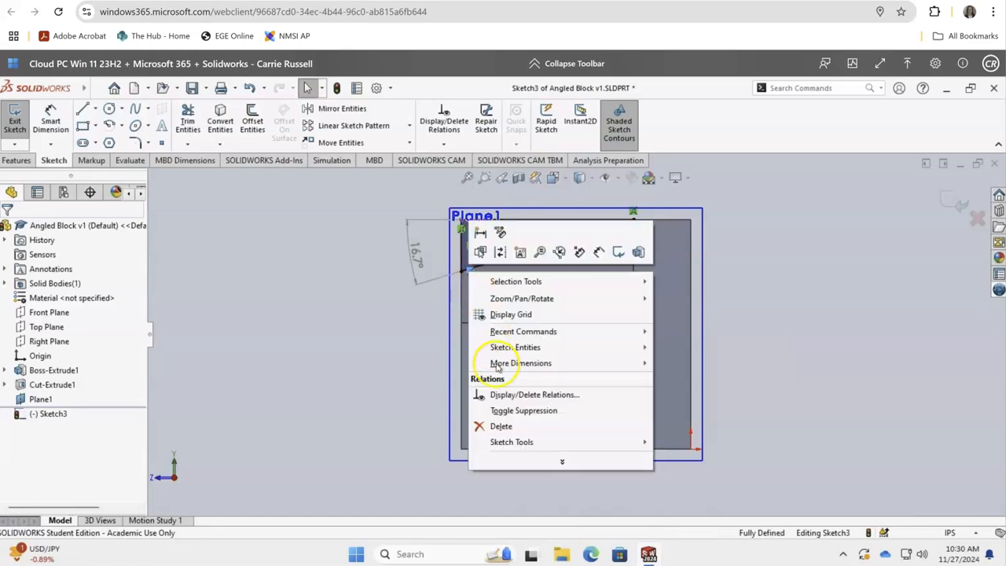
click(500, 426)
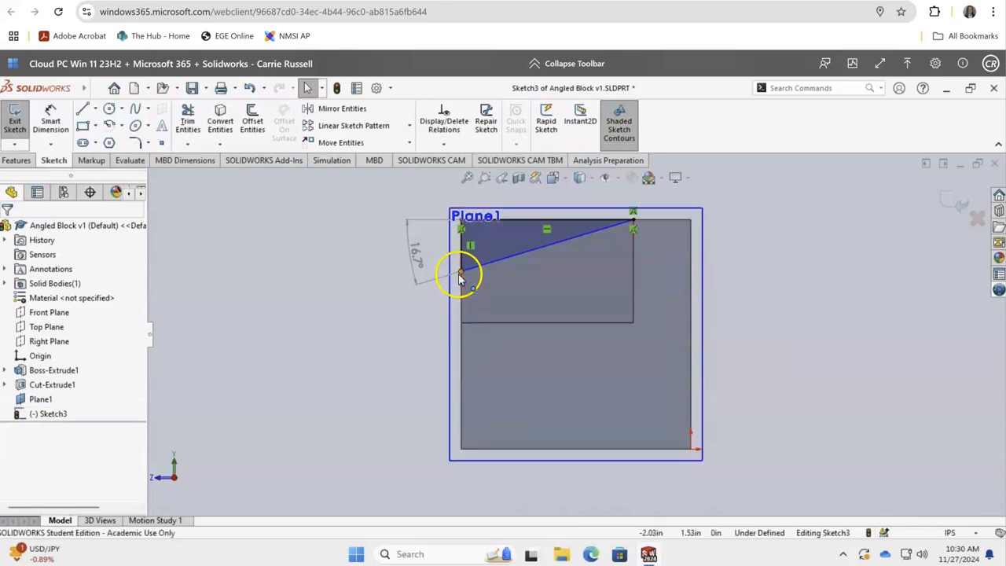
mouse_move(462, 273)
mouse_down()
mouse_move(467, 309)
mouse_move(463, 263)
mouse_move(465, 287)
mouse_up()
Delete the driven angle dimension from the triangle sketch
click(419, 254)
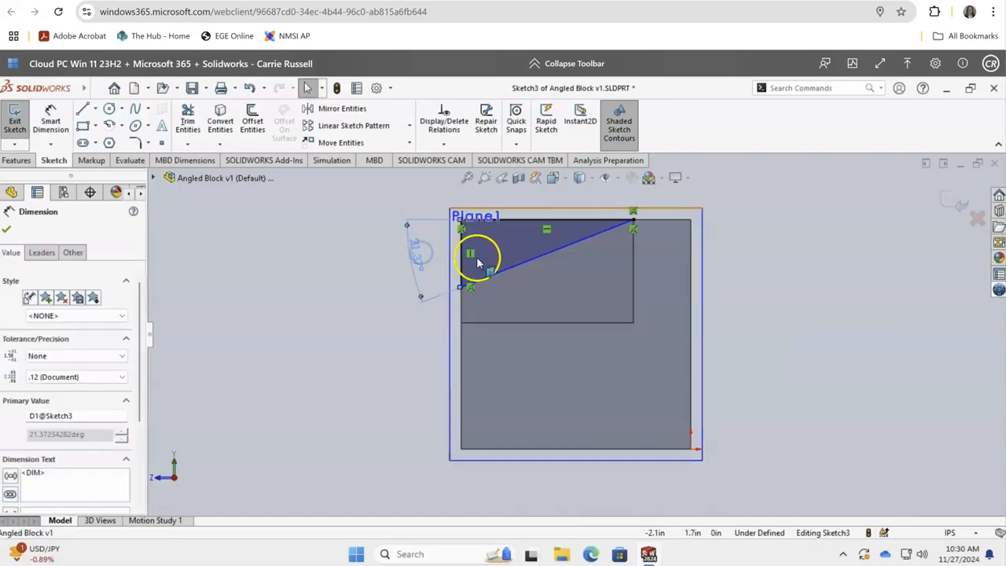
click(5, 229)
click(414, 257)
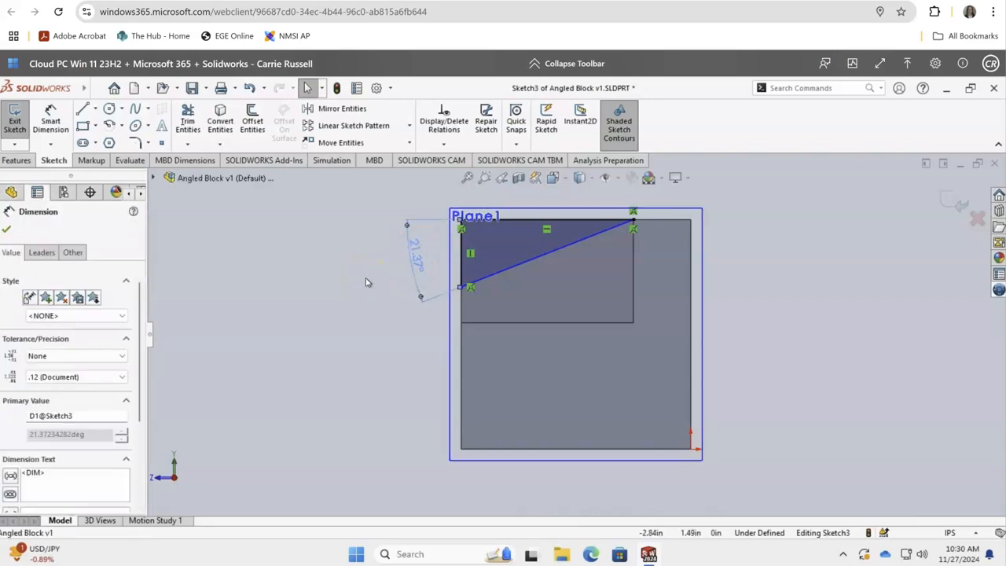
click(7, 229)
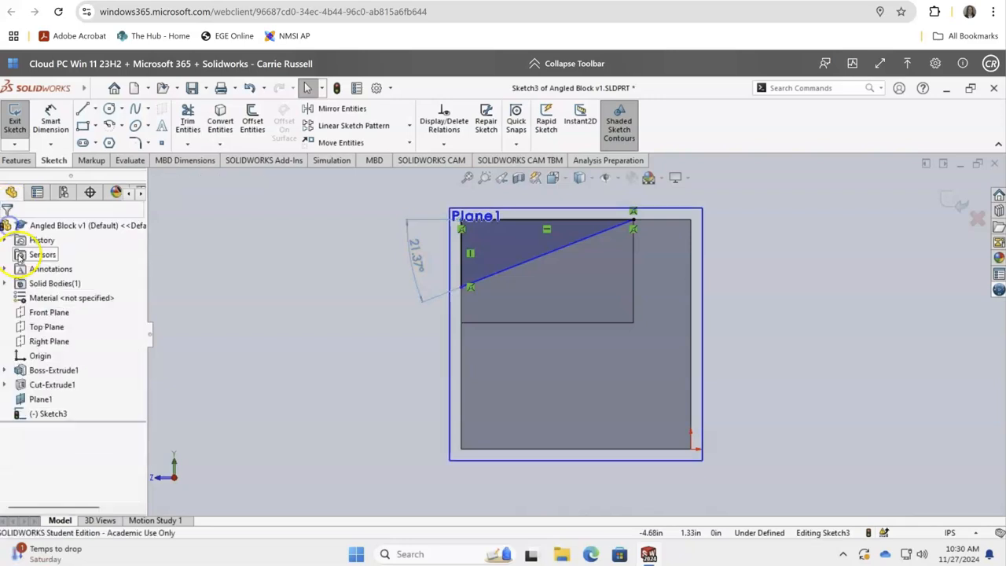
right_click(417, 255)
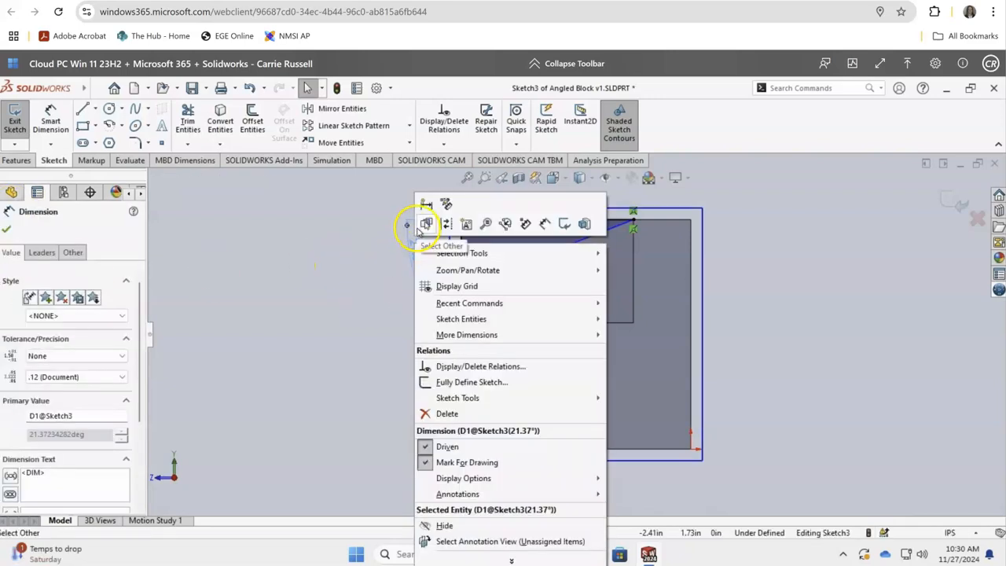
click(447, 414)
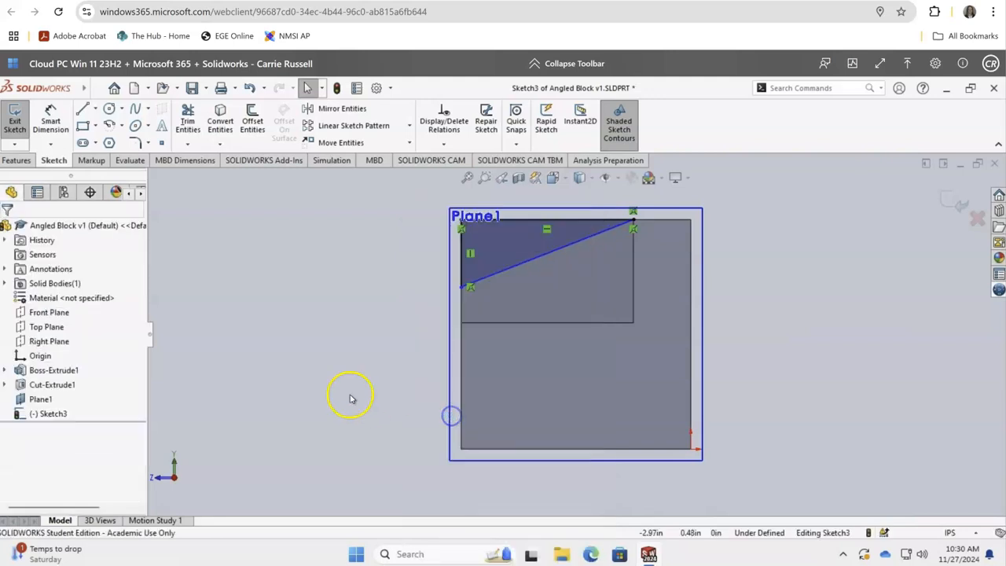
Dimension the angle between the triangle's horizontal and sloped lines as 15 degrees
click(54, 115)
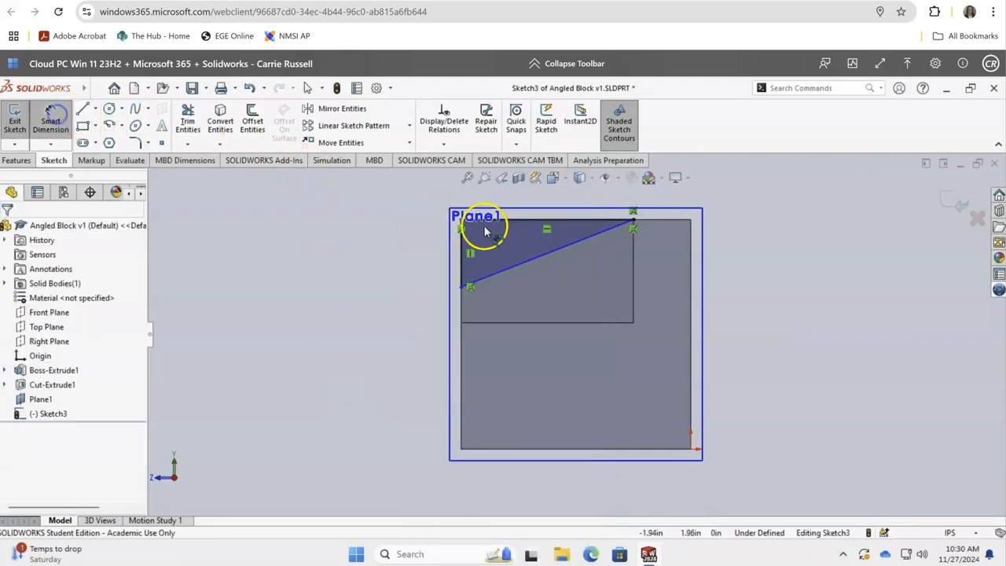
click(529, 263)
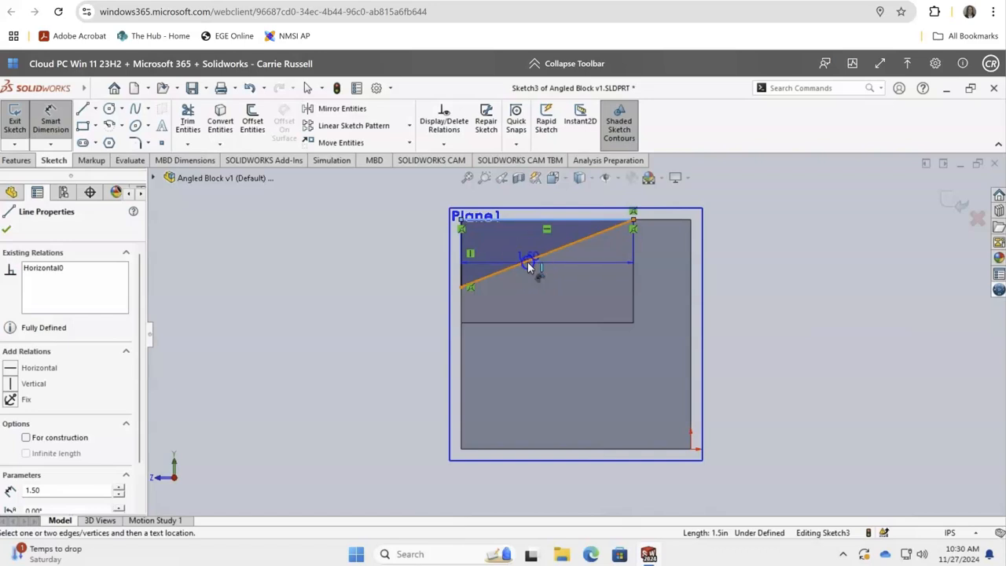
click(395, 267)
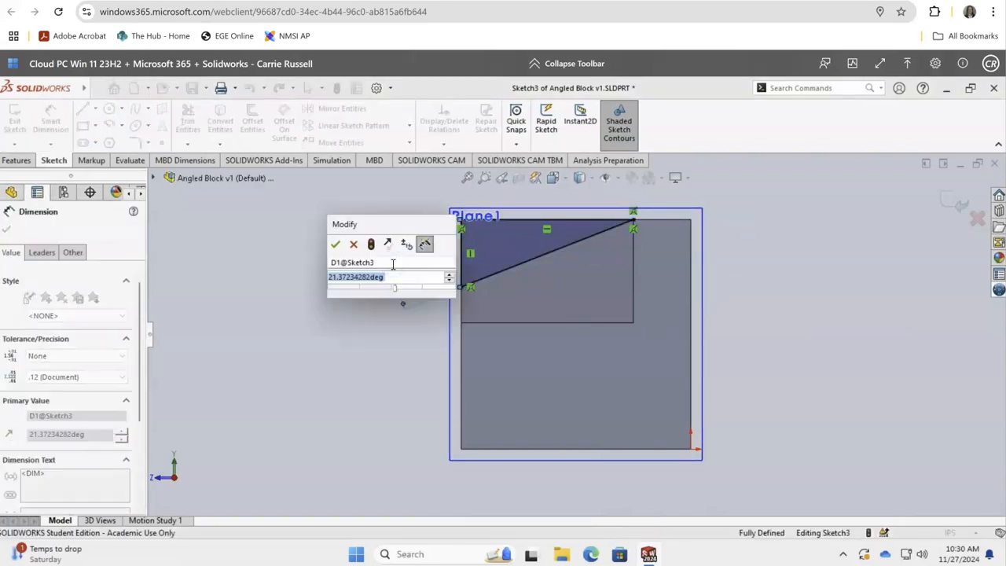
text(15)
key(Return)
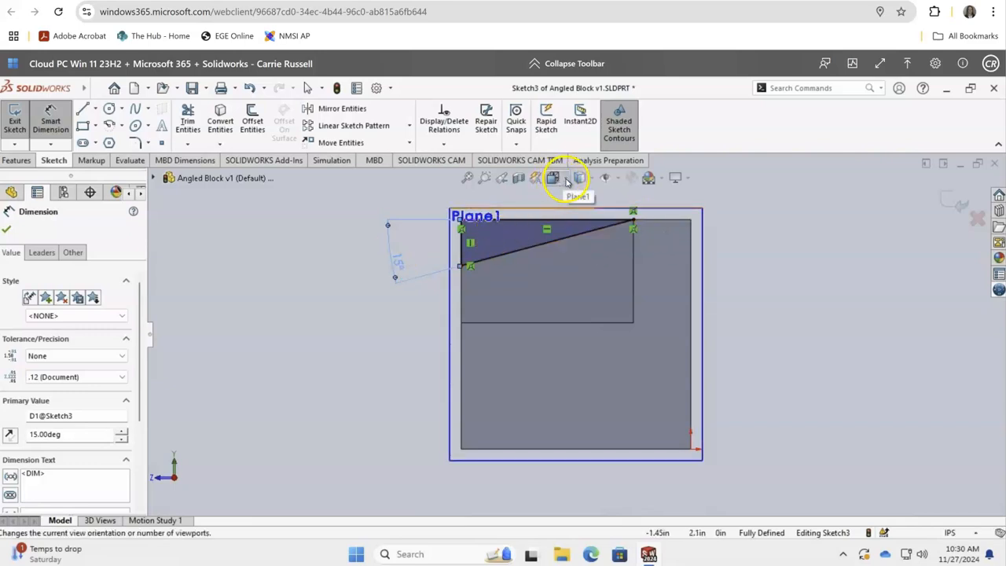
Extrude-cut the triangle sketch Through All across the block, checking the cut preview from the Front view
click(555, 180)
click(578, 232)
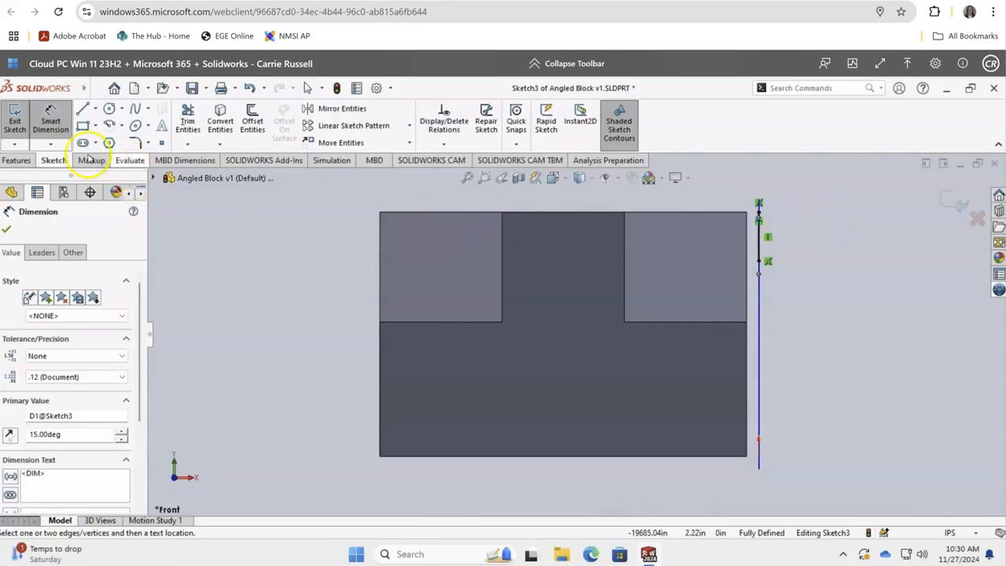
click(22, 160)
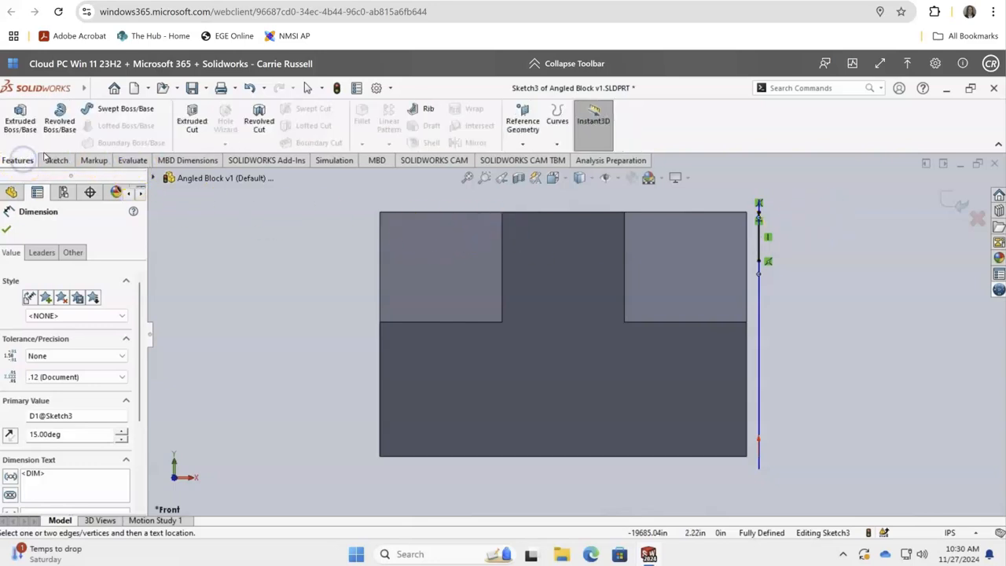
click(196, 118)
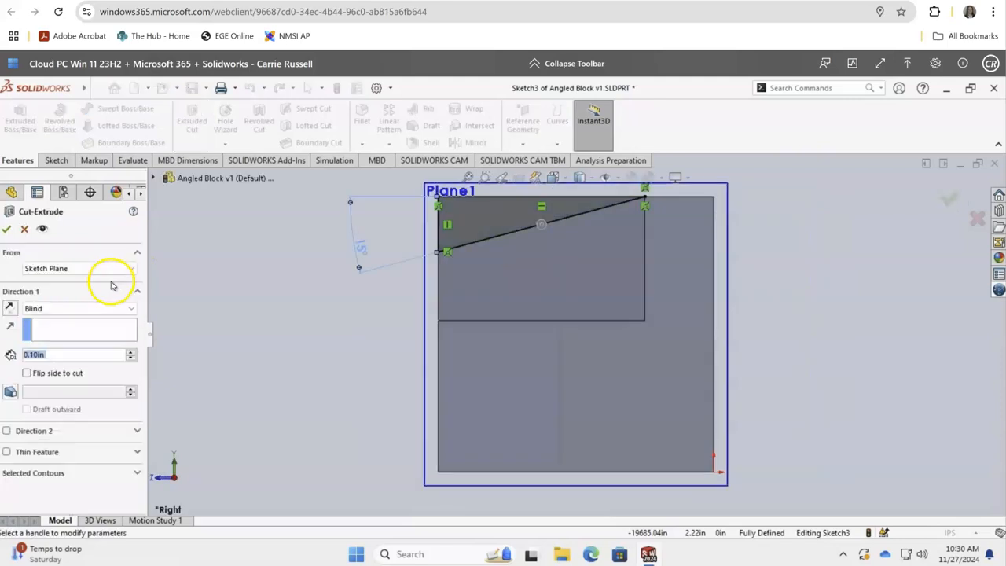
click(63, 309)
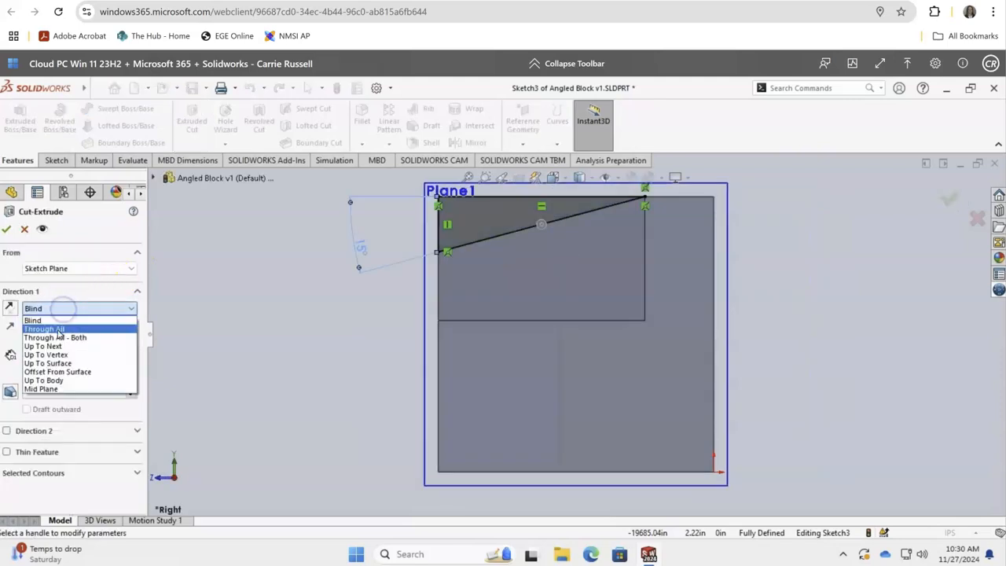
click(45, 329)
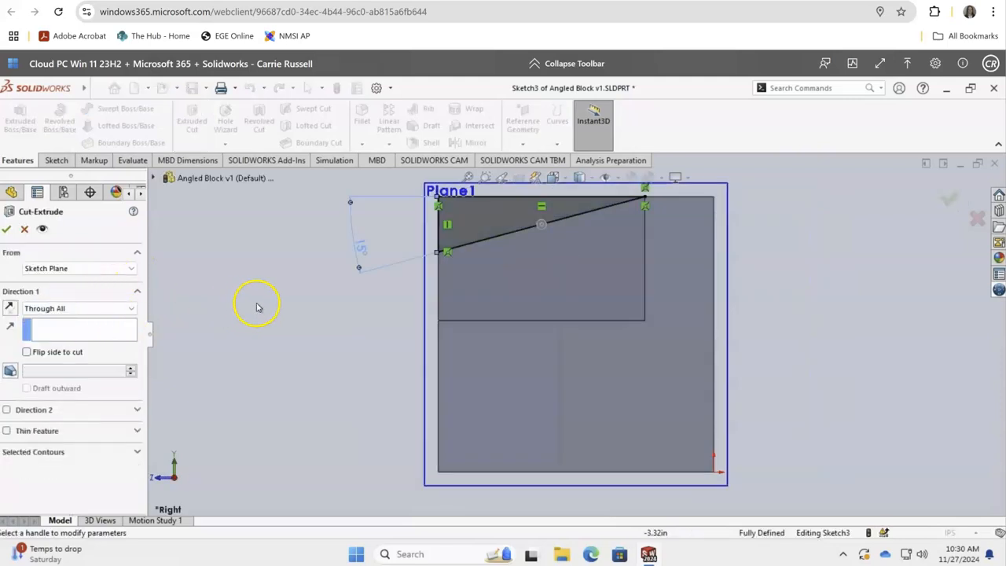
click(557, 177)
click(572, 232)
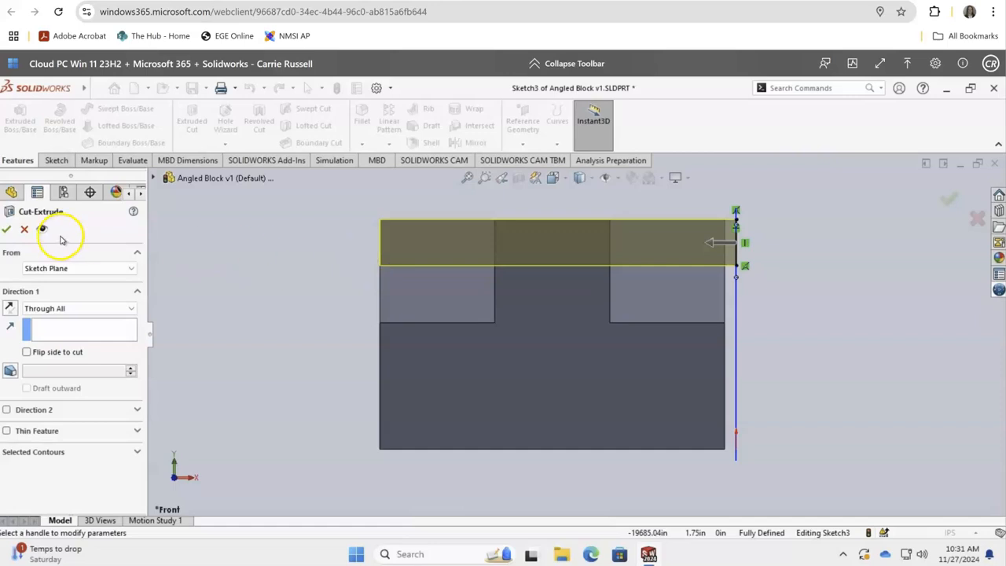
click(6, 229)
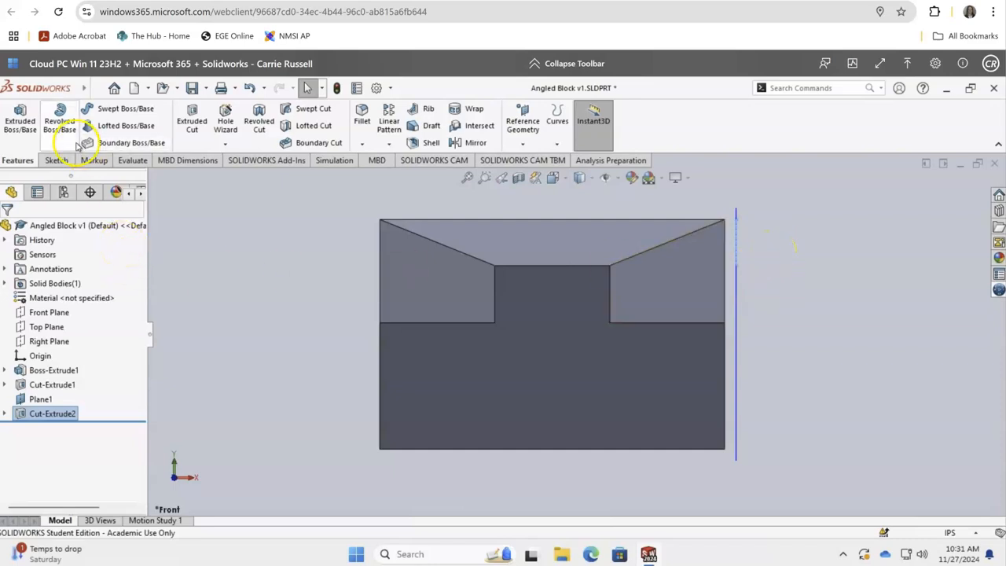
Sketch a circle about 0.69 in in diameter on the block's front face, near the middle of its width
click(57, 162)
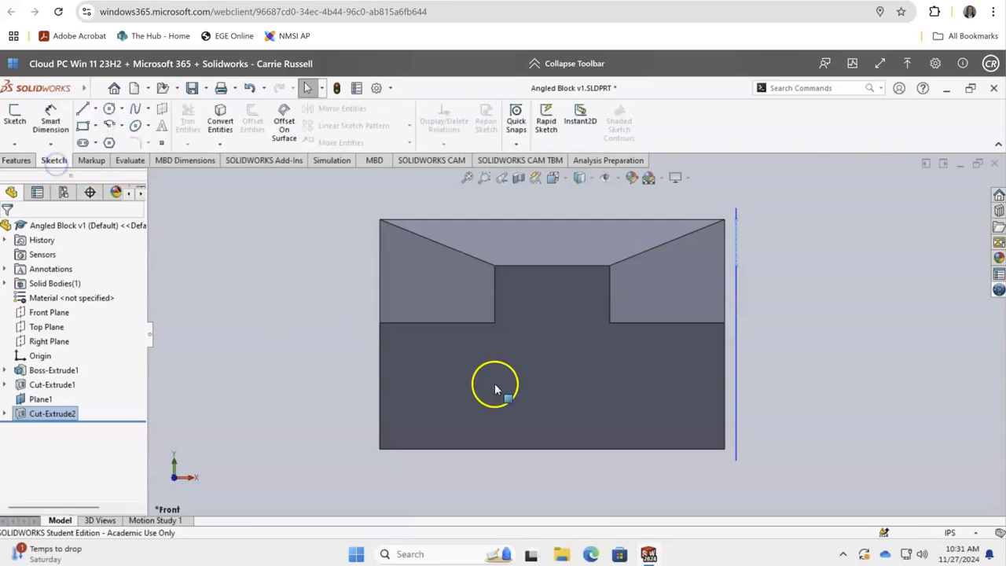
click(538, 379)
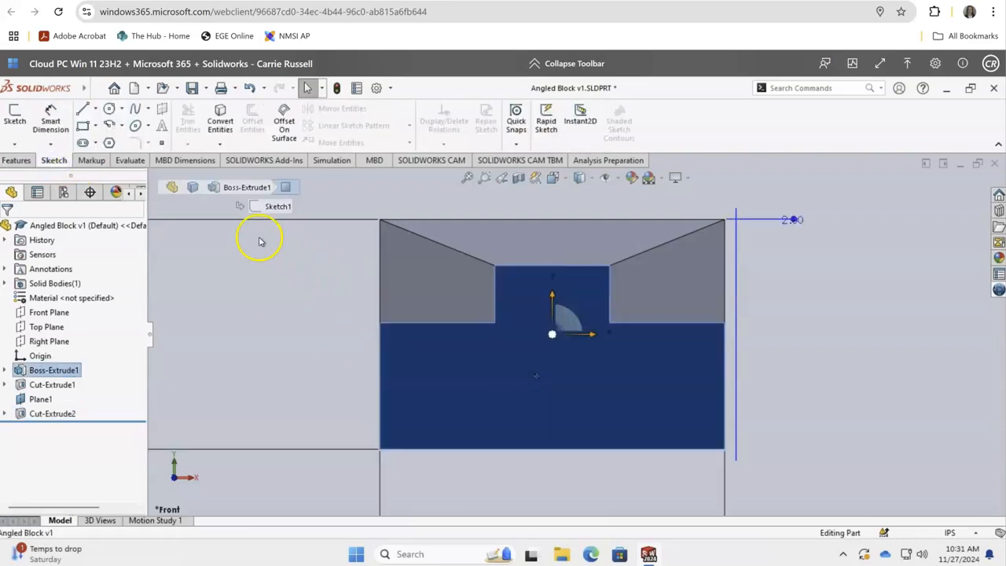
click(109, 114)
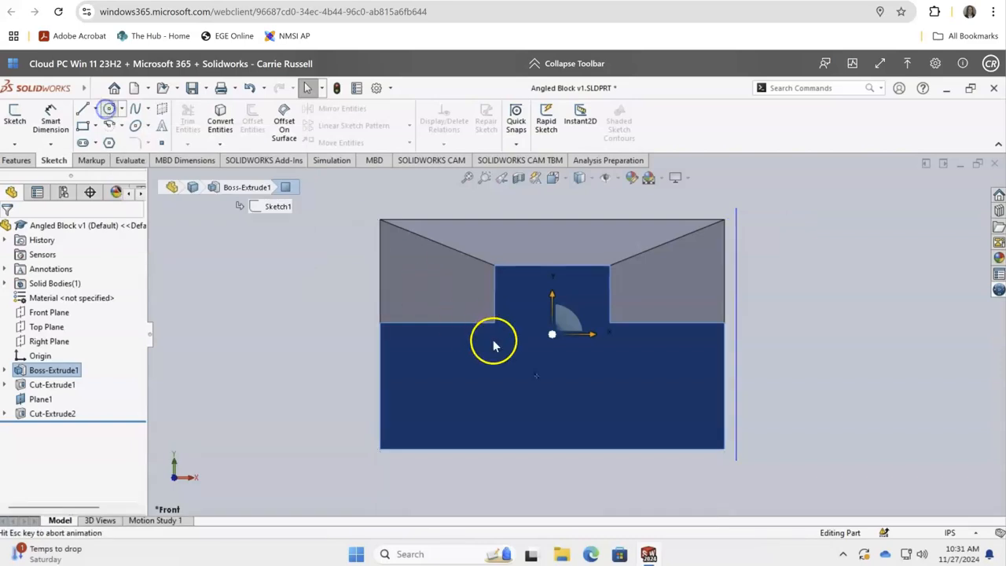
click(572, 365)
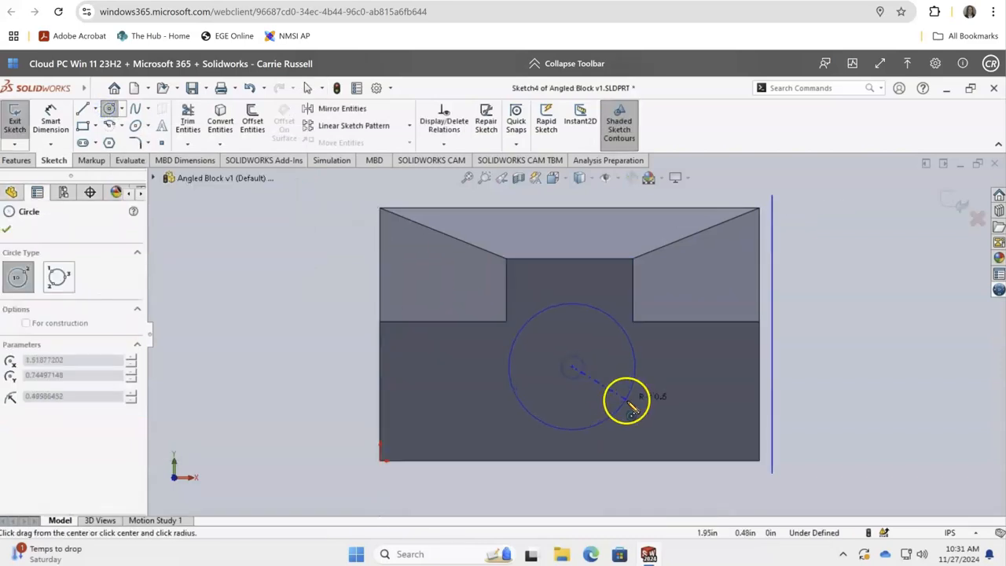
click(614, 383)
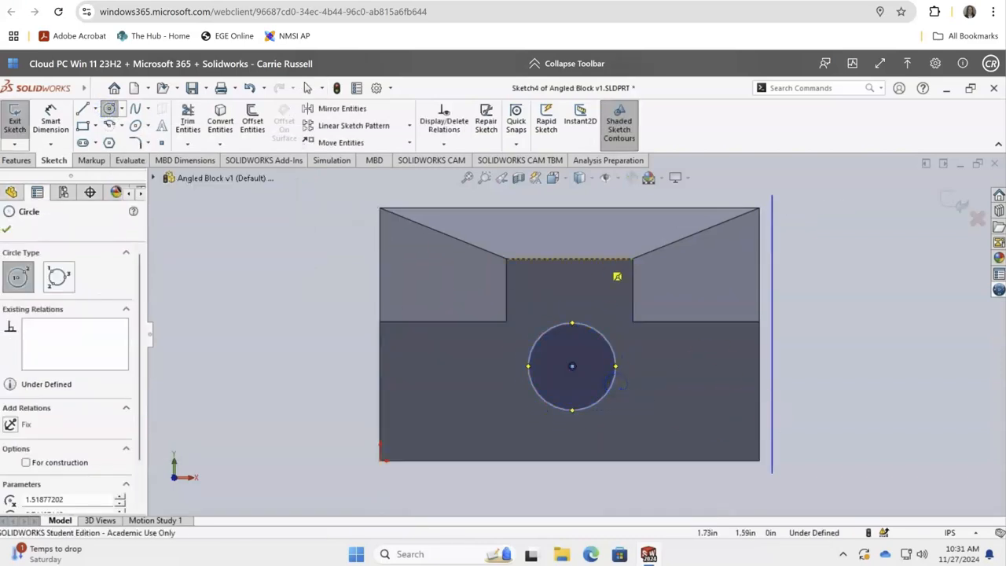
Dimension the circle's diameter as 0.50 in
click(55, 122)
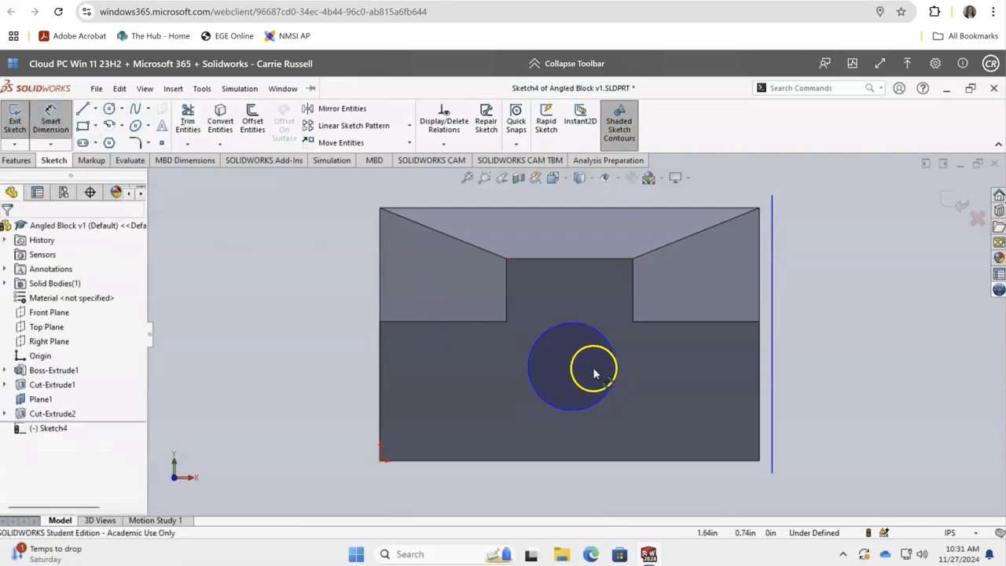
click(618, 361)
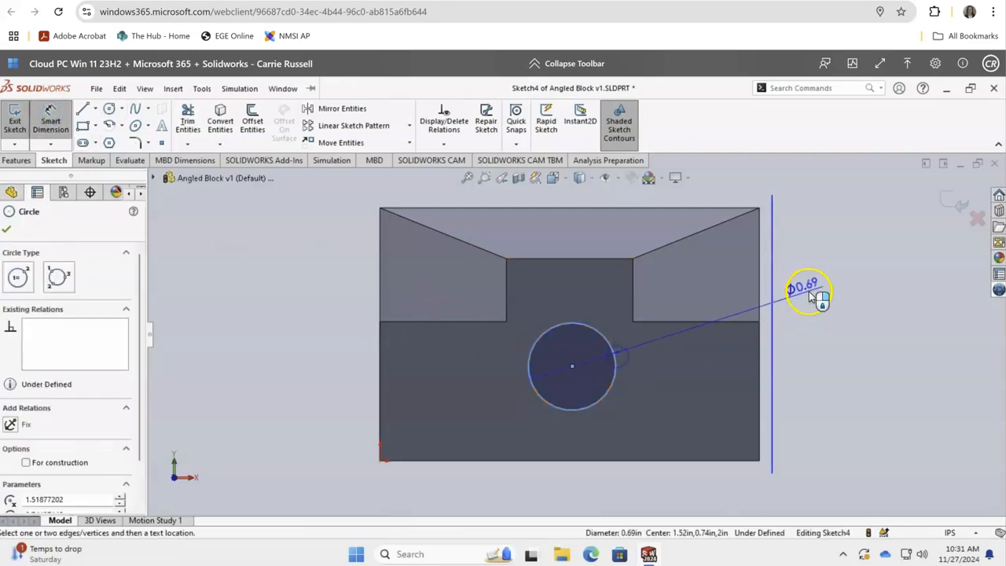
click(812, 292)
text(.5)
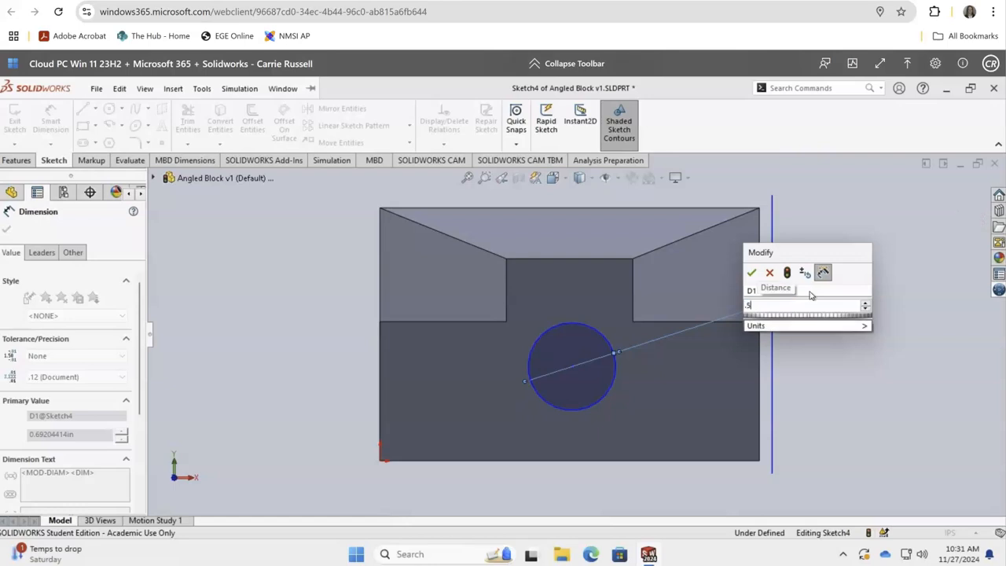
key(Return)
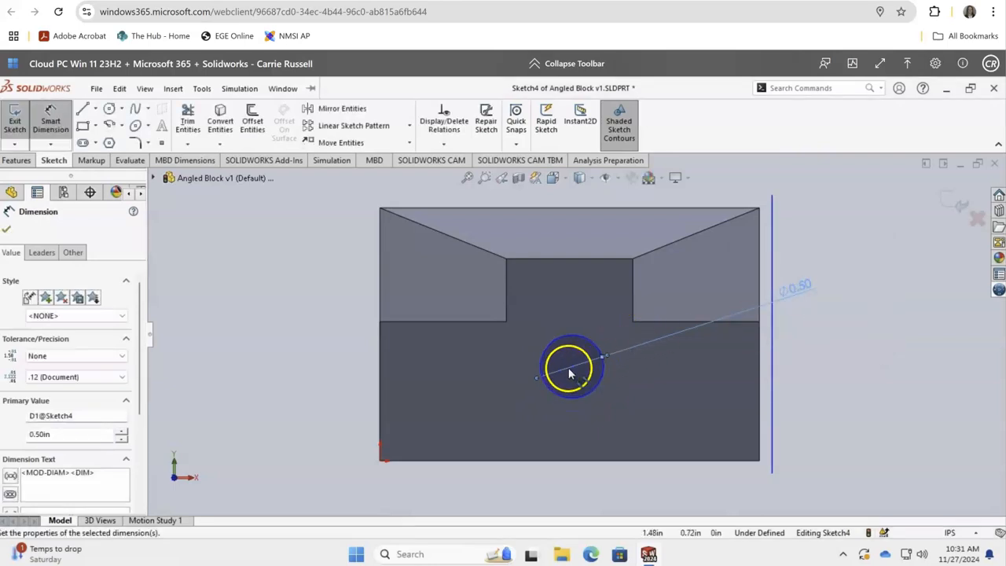
Dimension the circle's center 0.50 in above the bottom edge of the front face
click(571, 365)
click(583, 462)
click(879, 407)
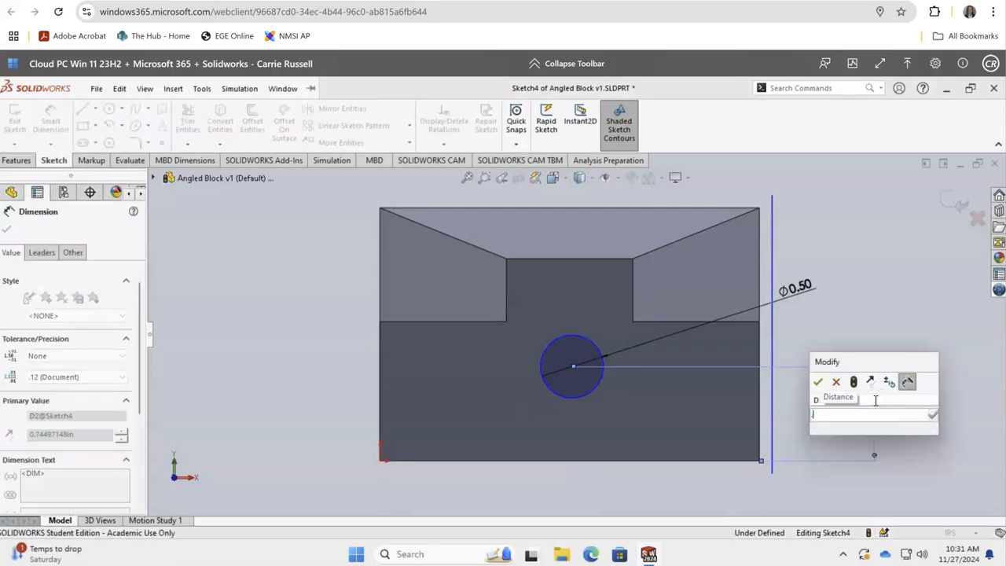
text(.5)
key(Return)
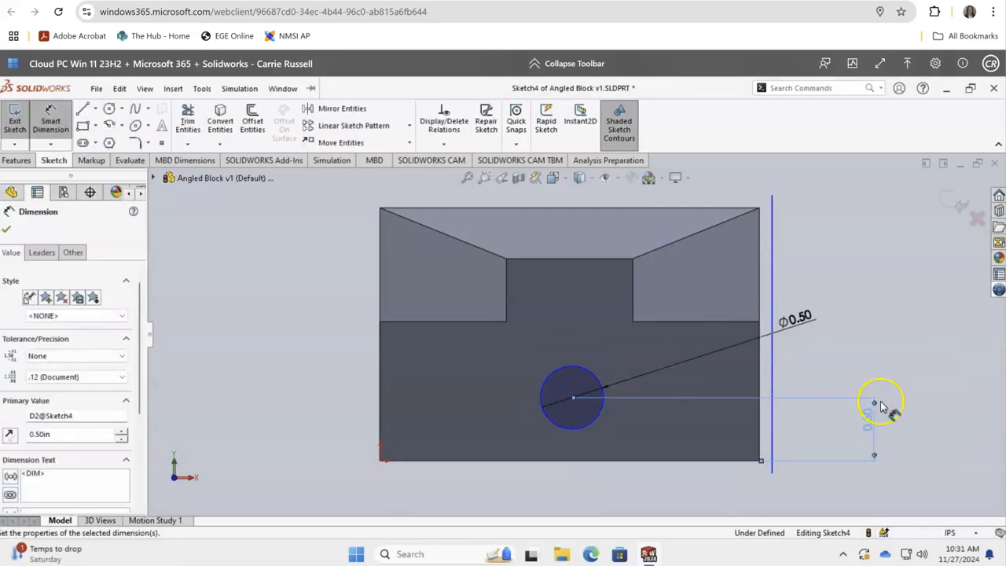
click(573, 398)
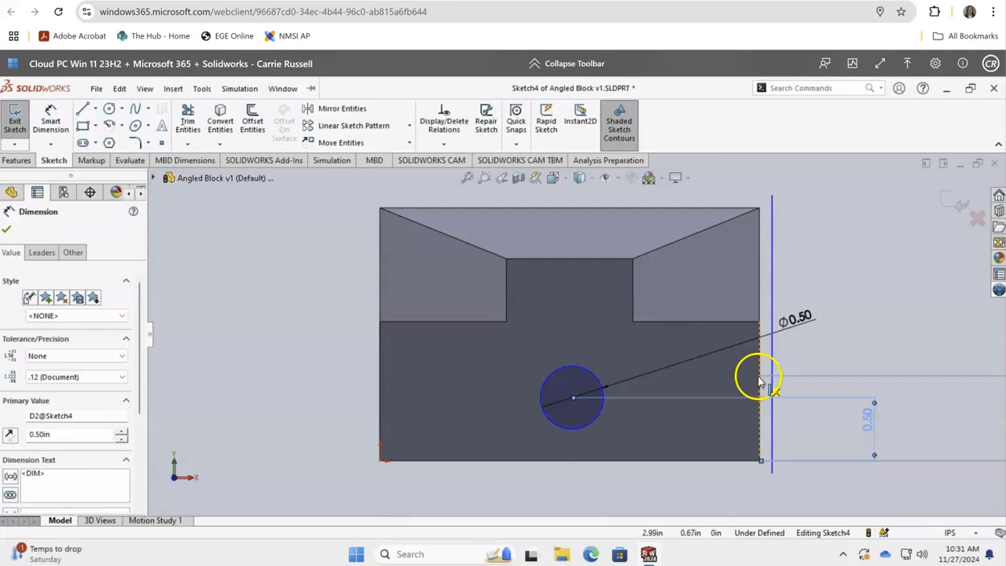
click(759, 377)
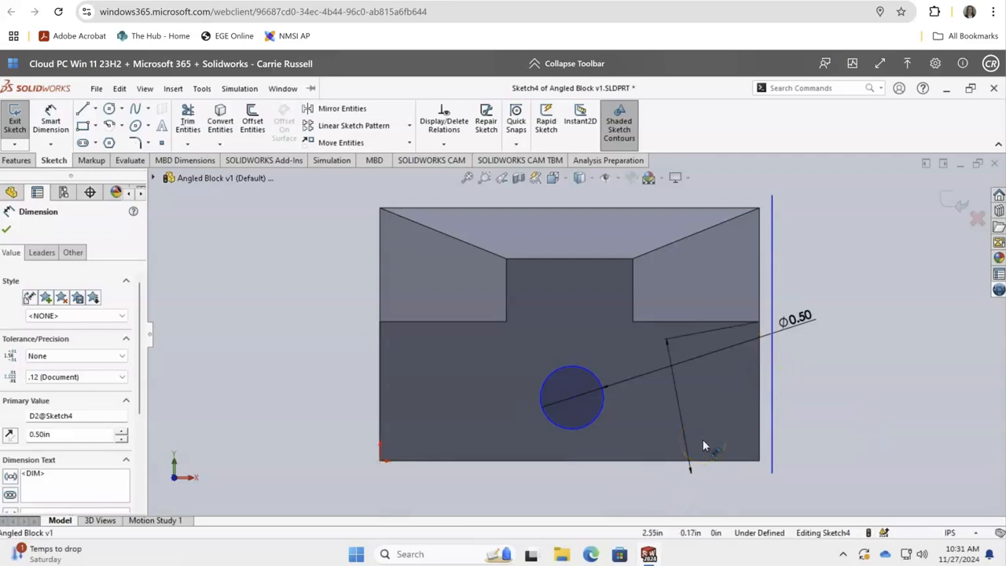
click(846, 376)
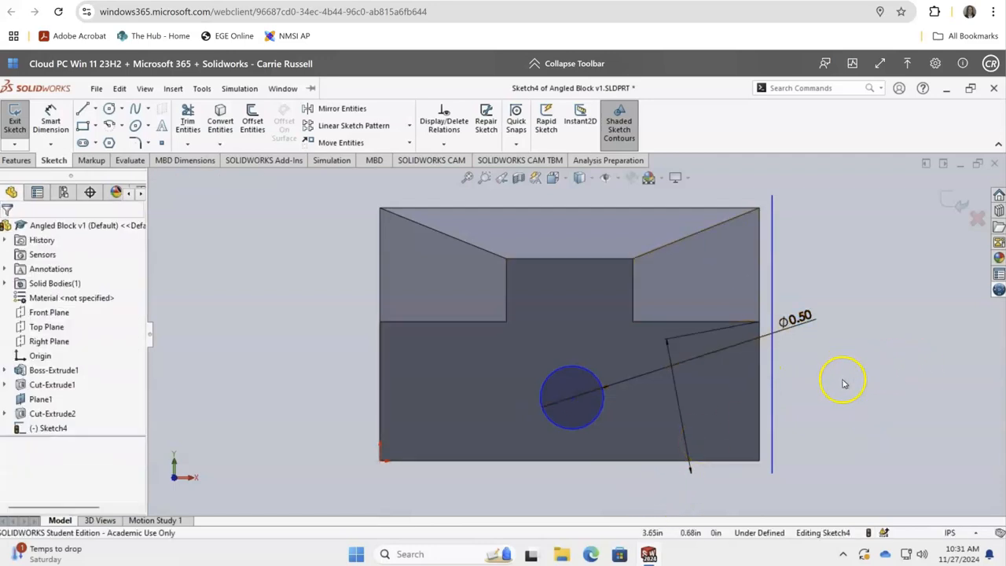
click(670, 341)
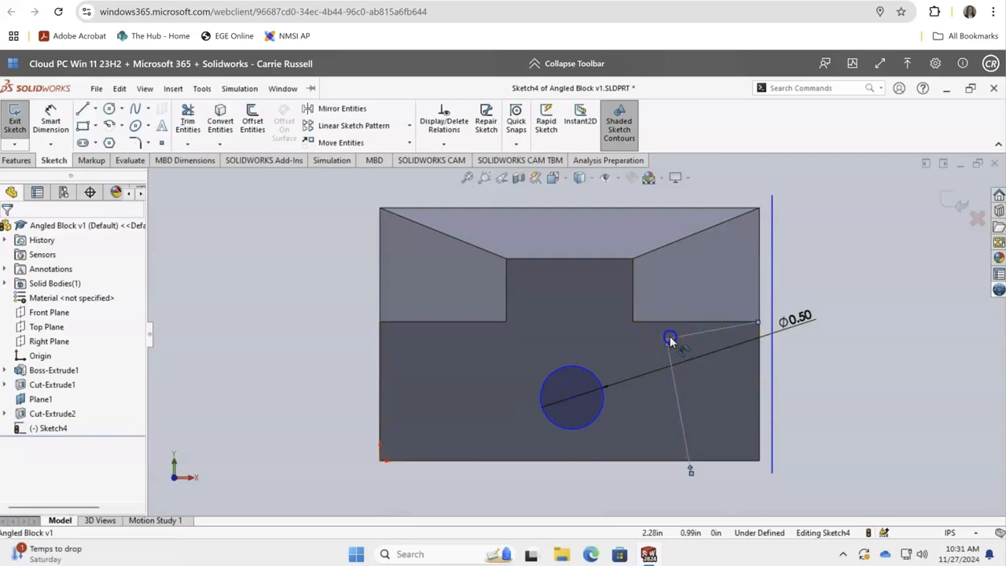
key(Delete)
Dimension the circle's center 1.50 in horizontally from the right edge of the block's front face
click(50, 119)
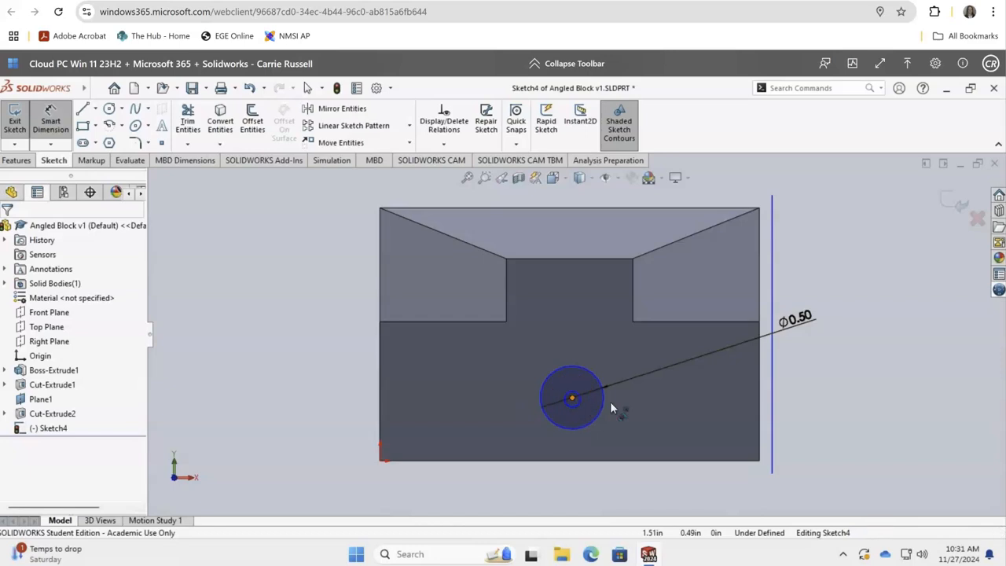
click(571, 399)
click(759, 397)
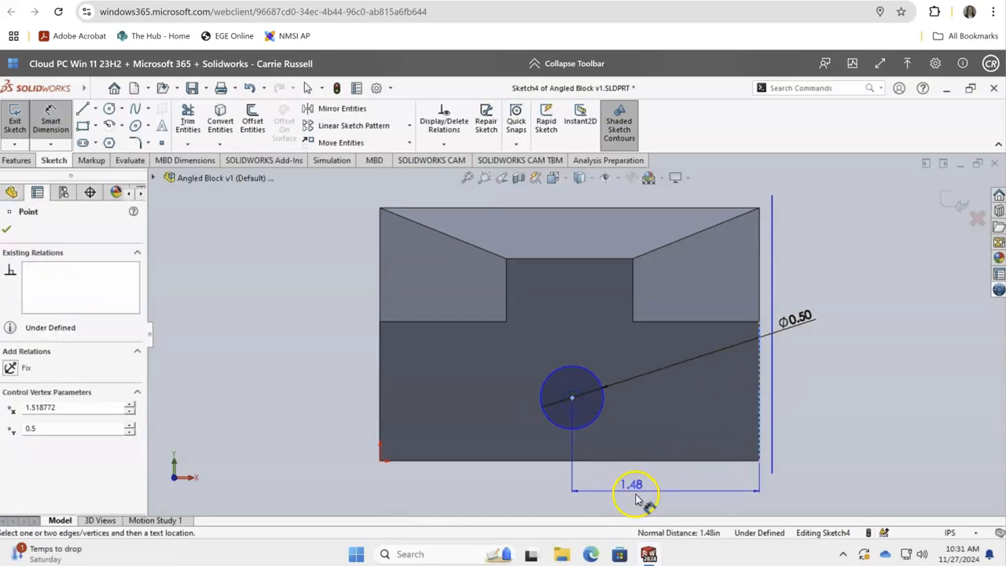
click(635, 487)
text(1.5)
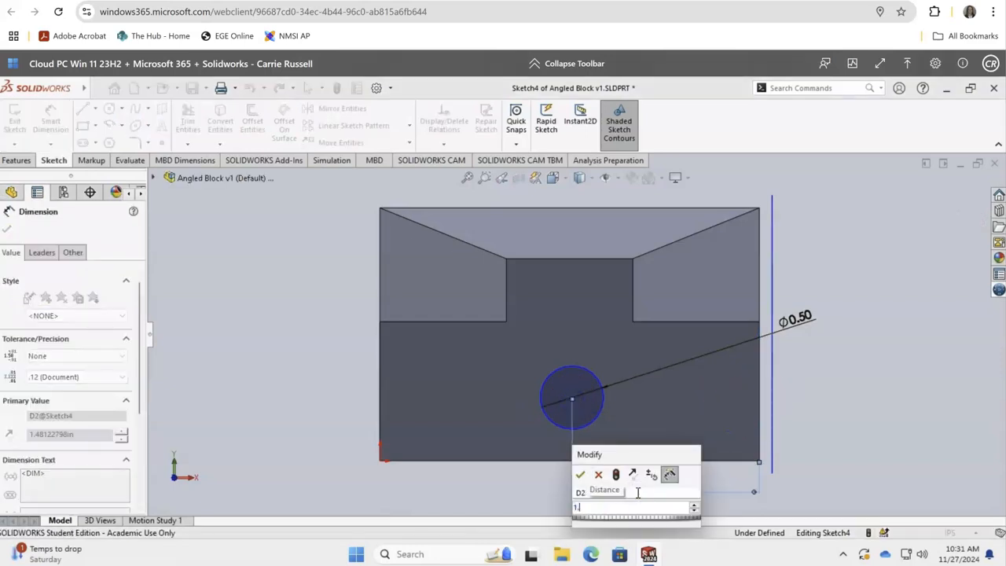
key(Return)
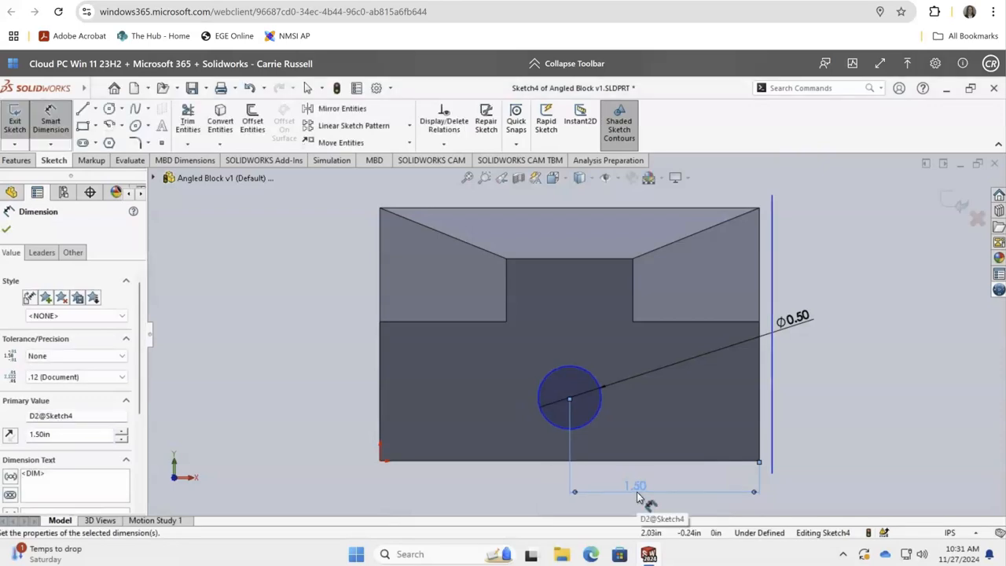
Extrude-cut the circle sketch Through All to make the hole in the block's front face
click(18, 160)
click(189, 120)
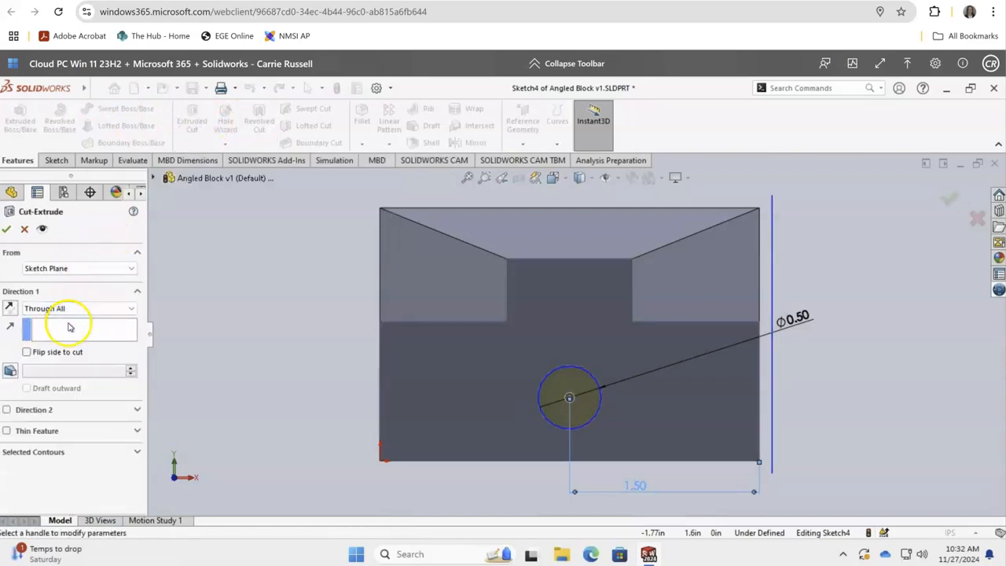
click(8, 229)
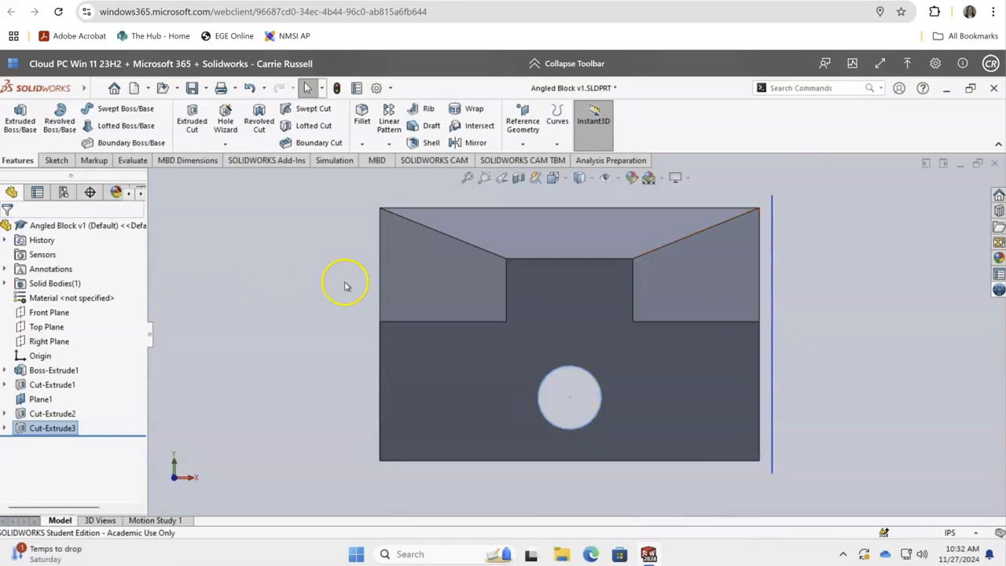
Show the block in the Isometric view and hide the reference plane Plane1
click(566, 179)
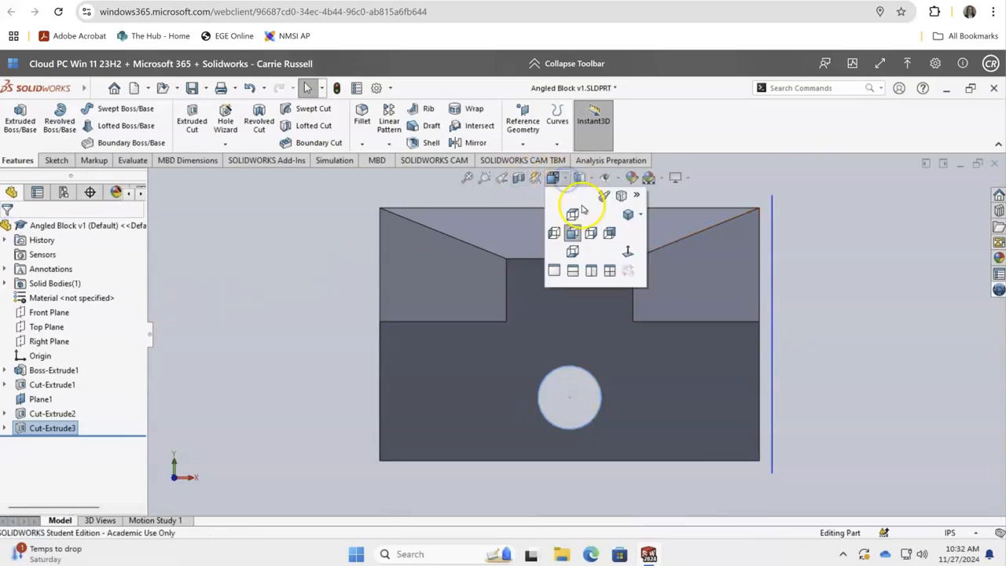
click(626, 216)
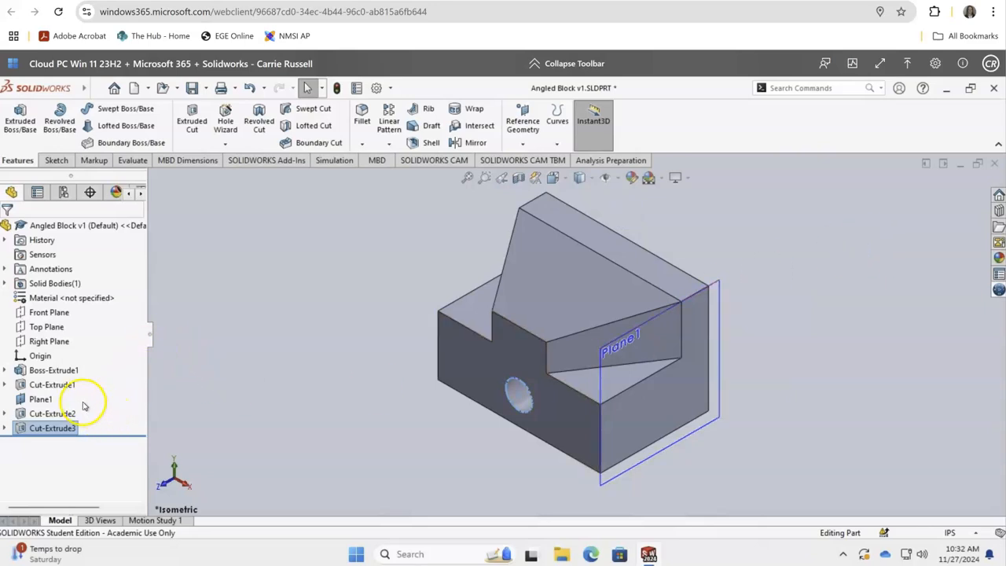
click(5, 414)
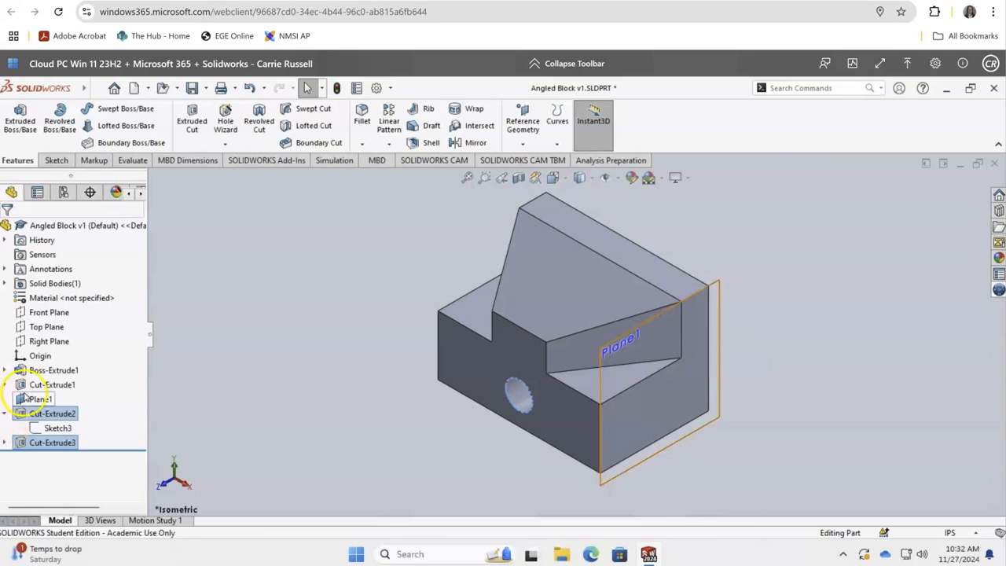
right_click(30, 401)
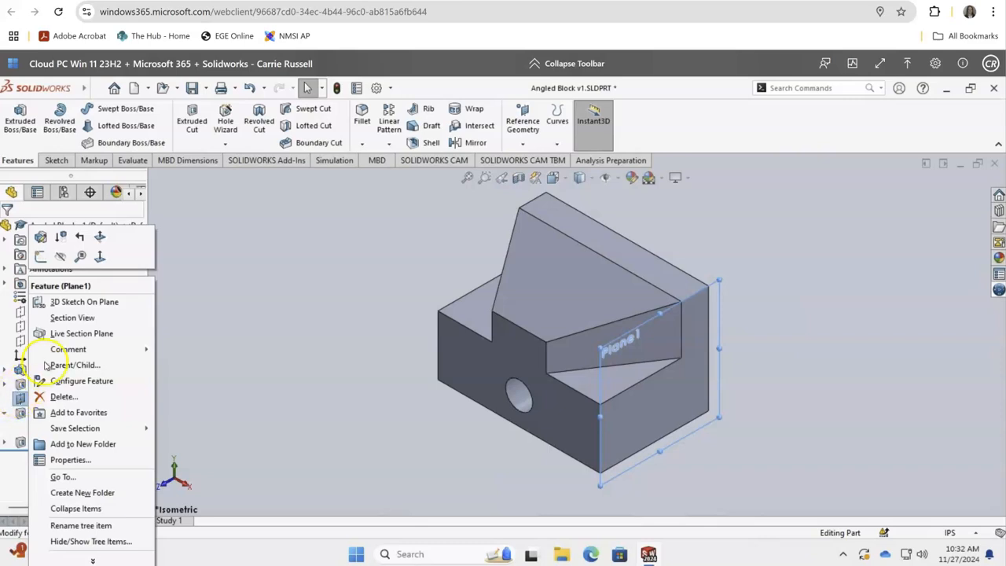
click(60, 256)
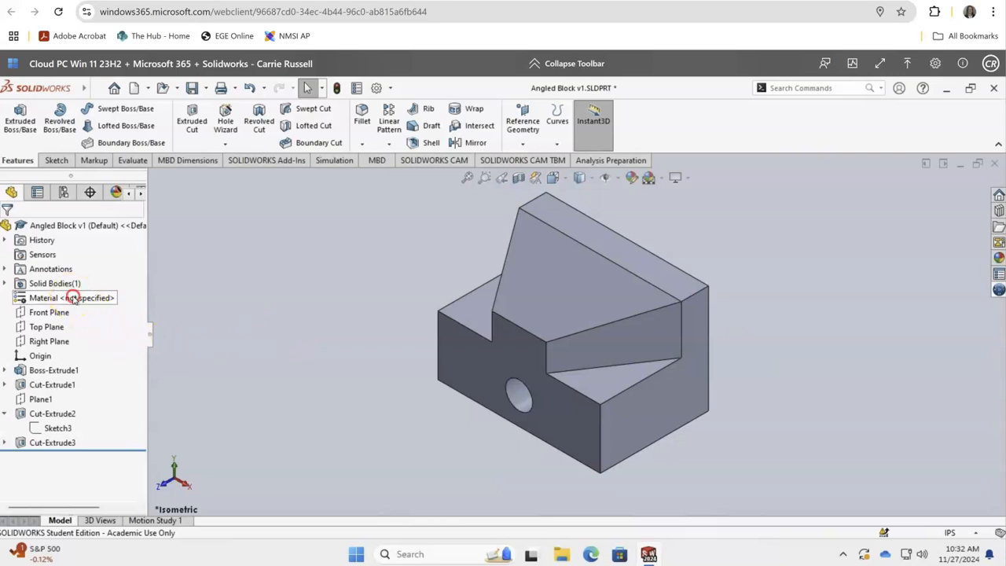
Assign the aluminium material 1060 Alloy to the block and save the part
right_click(71, 298)
click(105, 254)
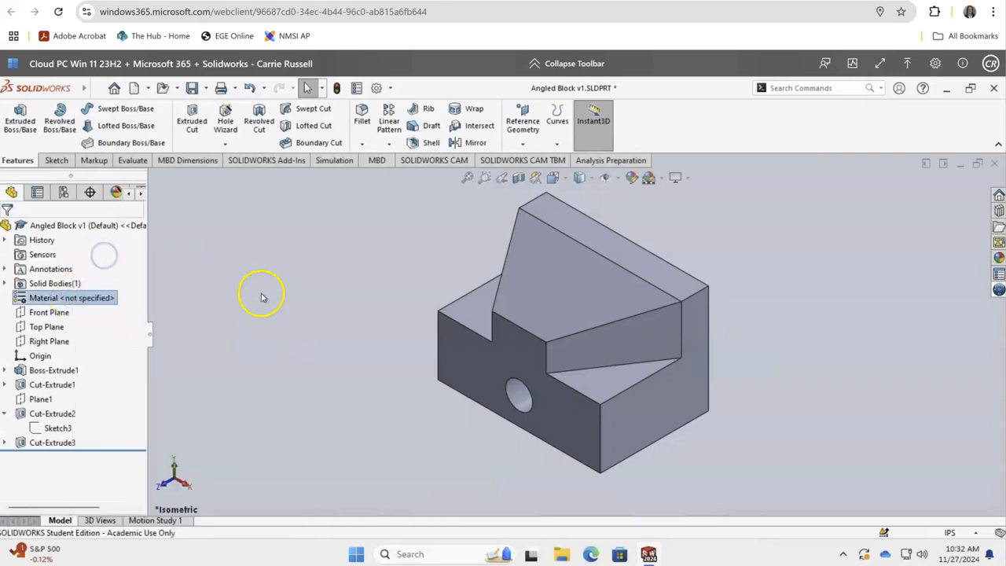
click(321, 142)
text(1060)
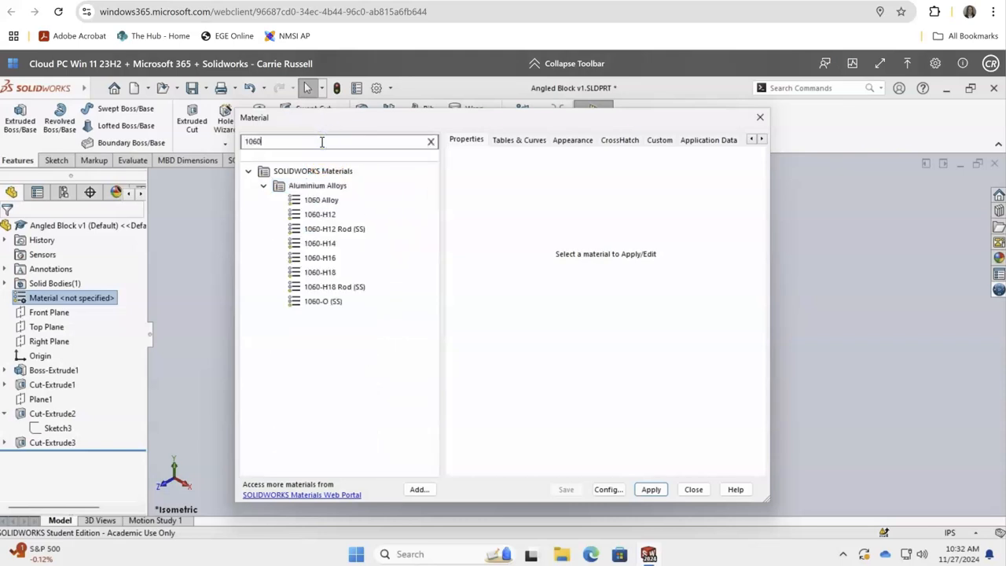
click(324, 199)
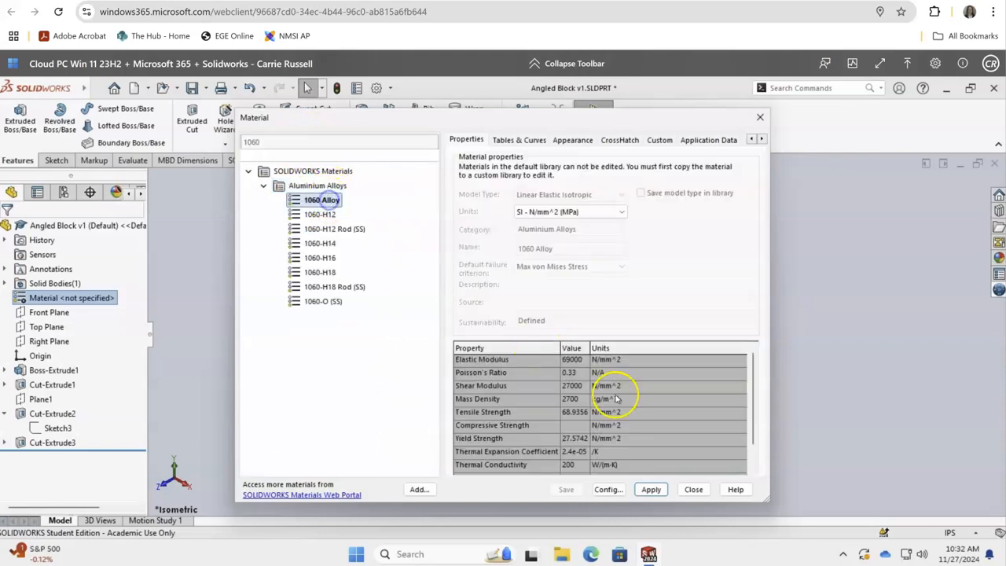
click(667, 492)
click(694, 489)
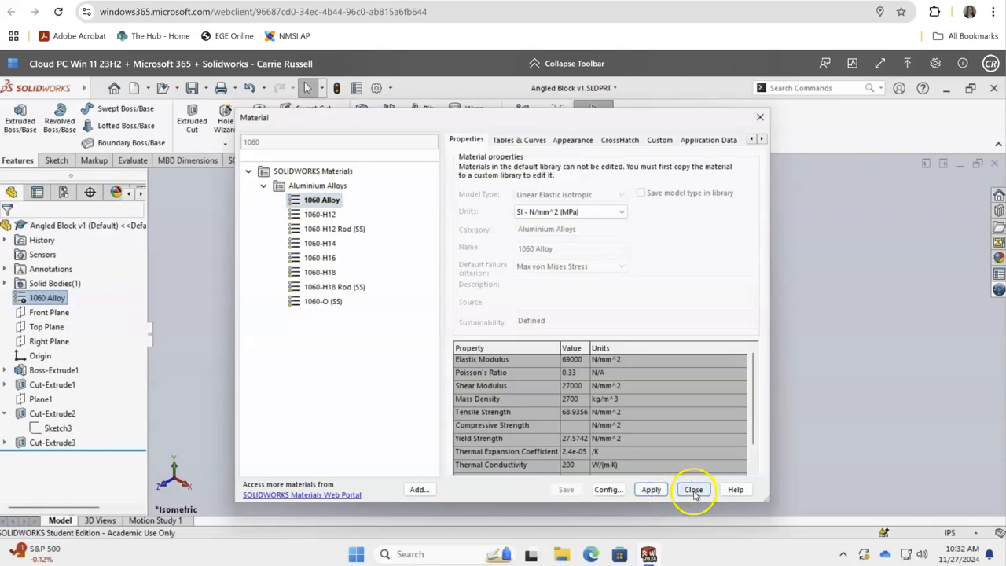
click(205, 90)
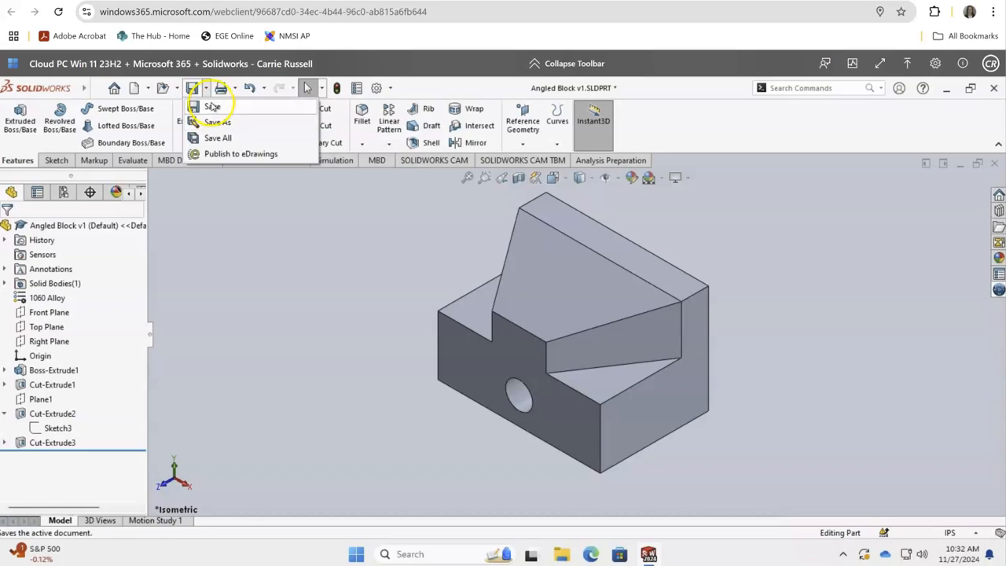
click(211, 107)
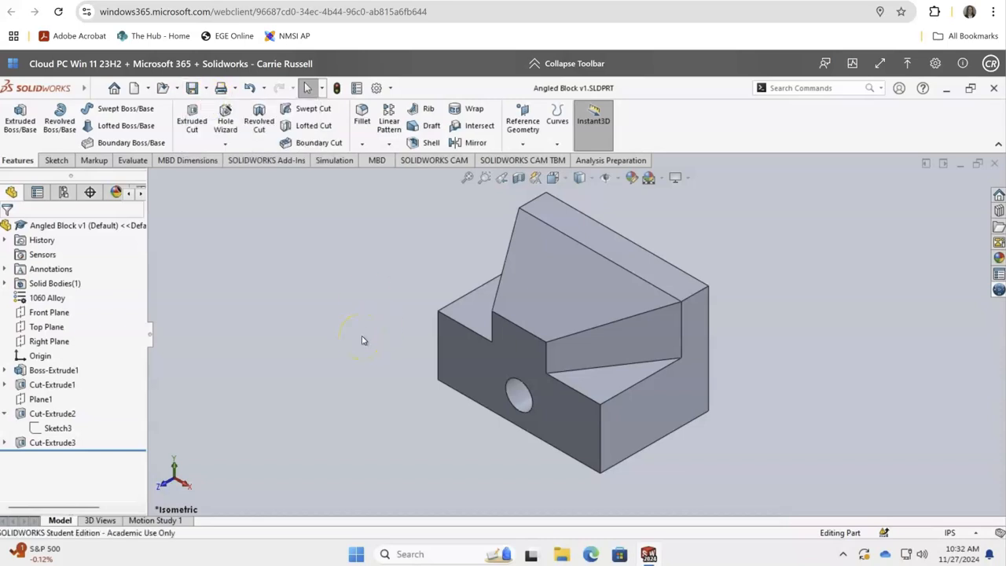
Examine the file formats offered for saving the part under another type, including STL, and leave without saving a copy
click(206, 89)
click(216, 124)
click(194, 283)
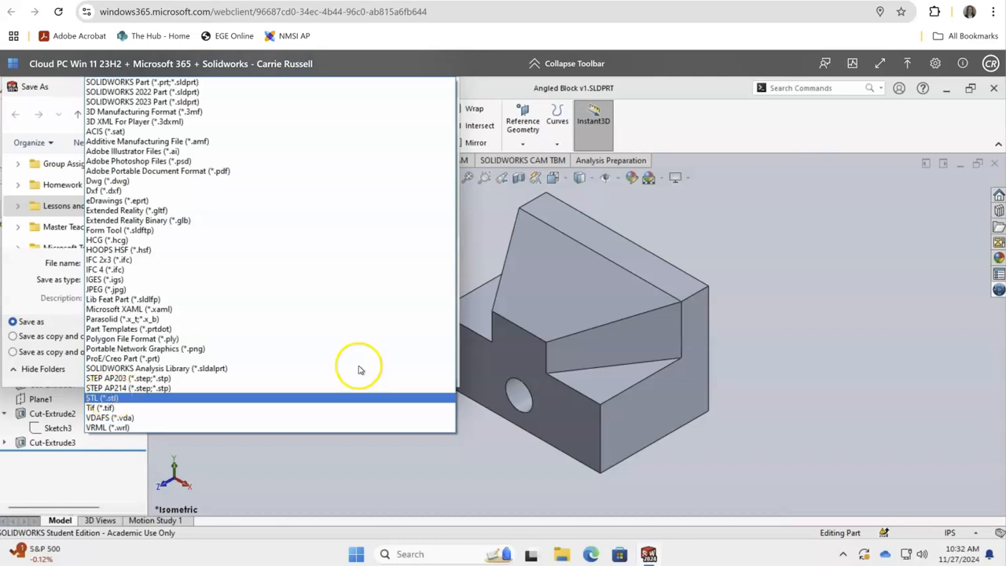
click(820, 297)
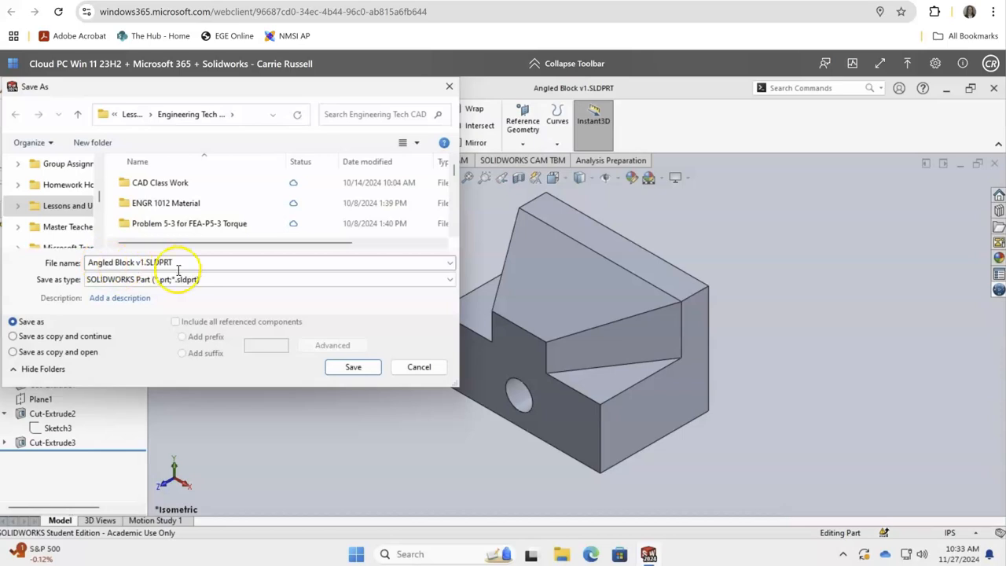
click(417, 367)
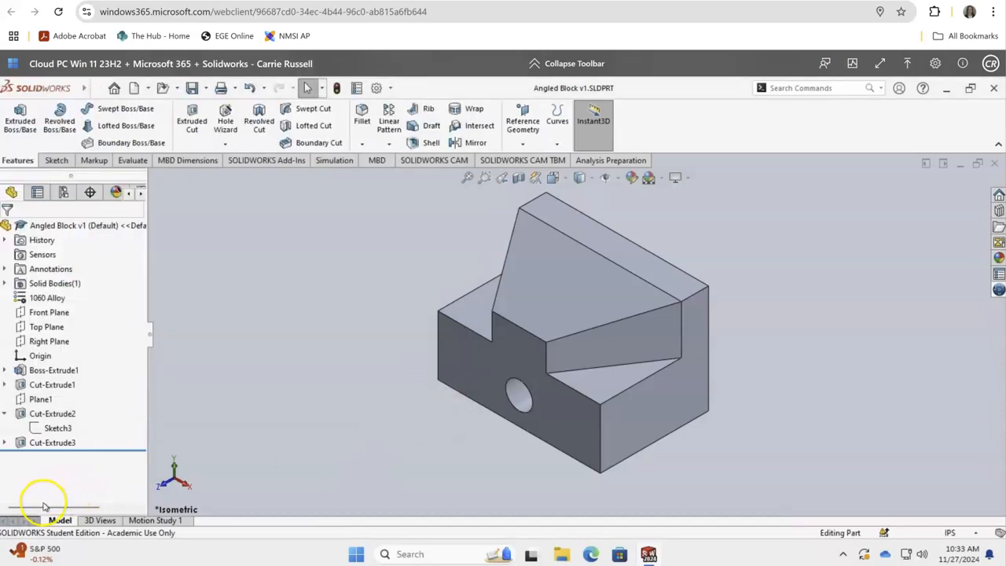